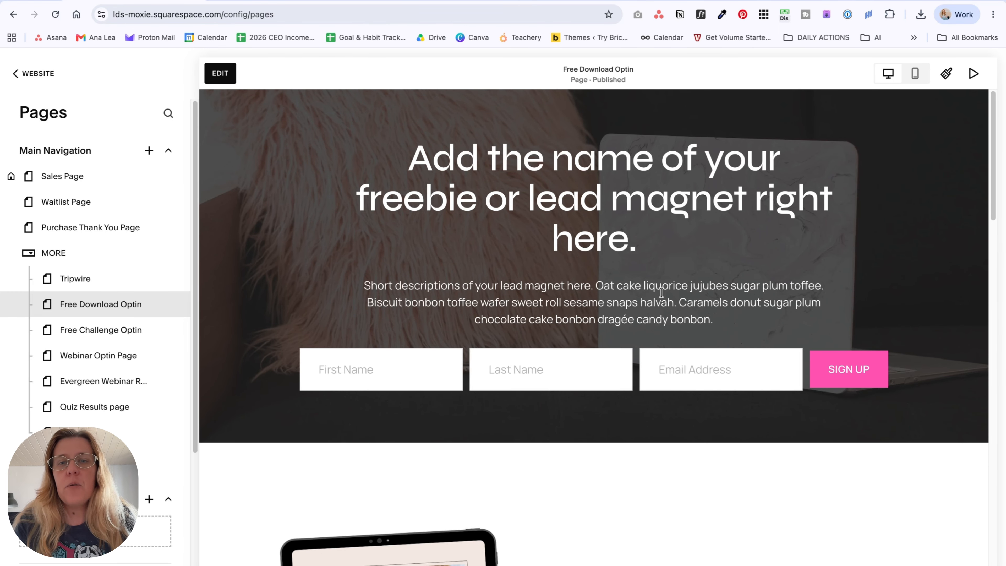
- Look over the Free Download Optin page from its header down to the closing sign-up section
scroll(653, 279, "down", 7)
scroll(654, 281, "down", 20)
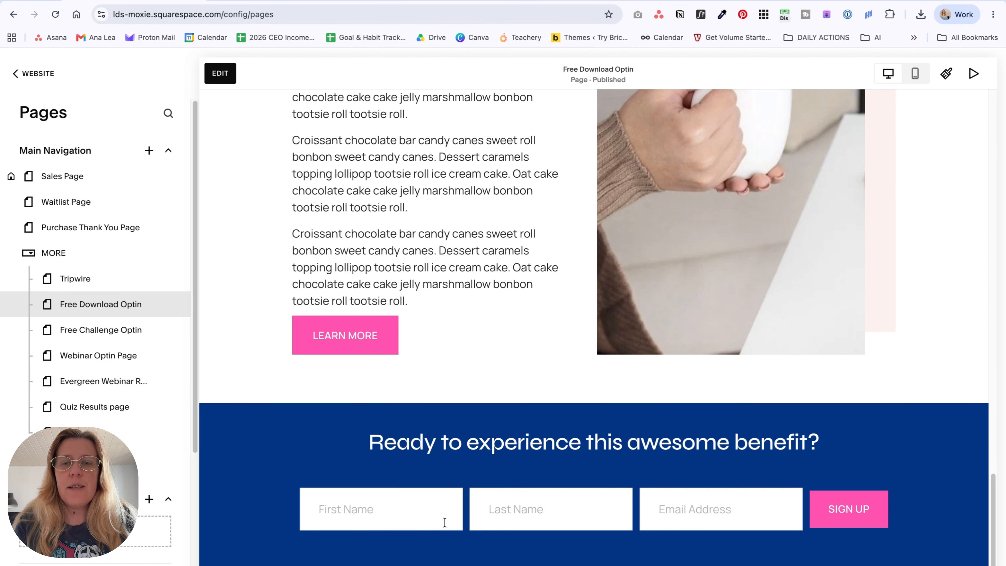
scroll(533, 301, "up", 20)
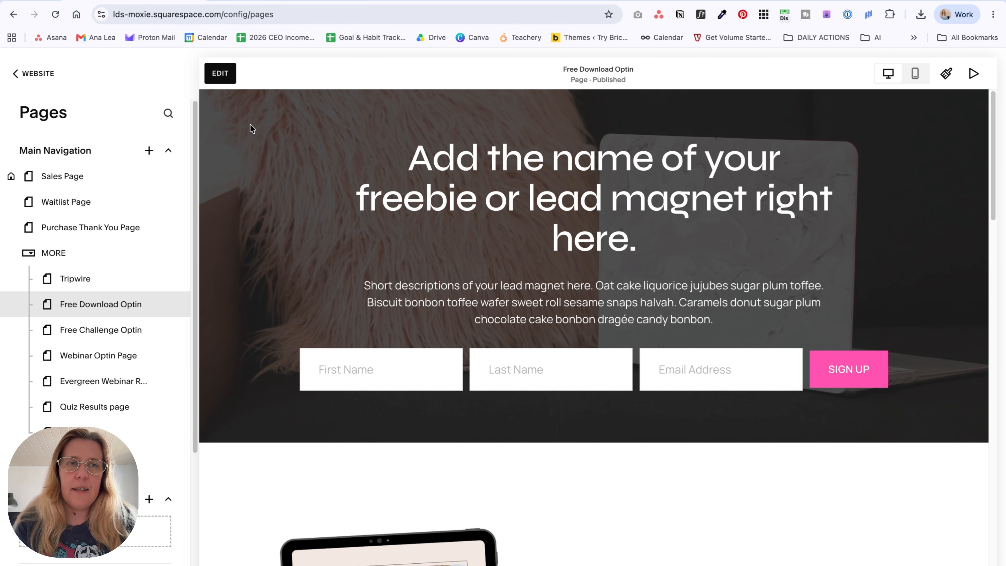
- Switch to Kit and create an inline form from the Clare template
left_click(284, 3)
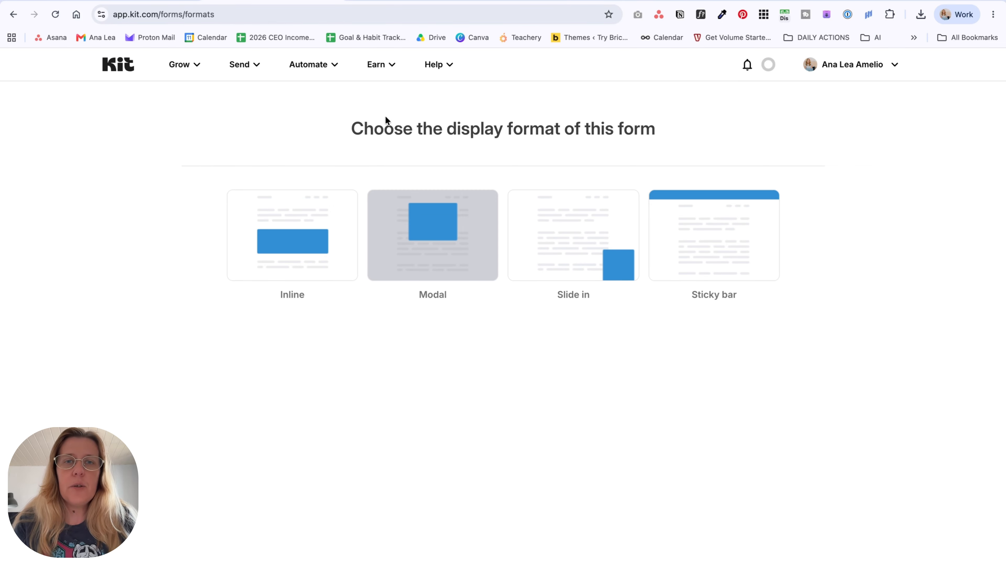
left_click(303, 251)
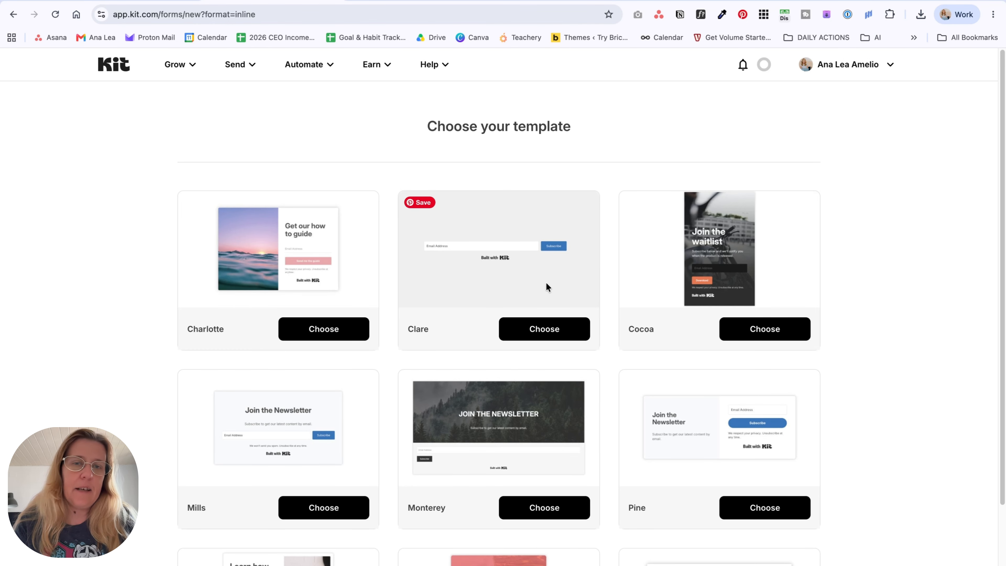
left_click(538, 334)
- Rename the form as "Color Palette Library"
left_click(115, 102)
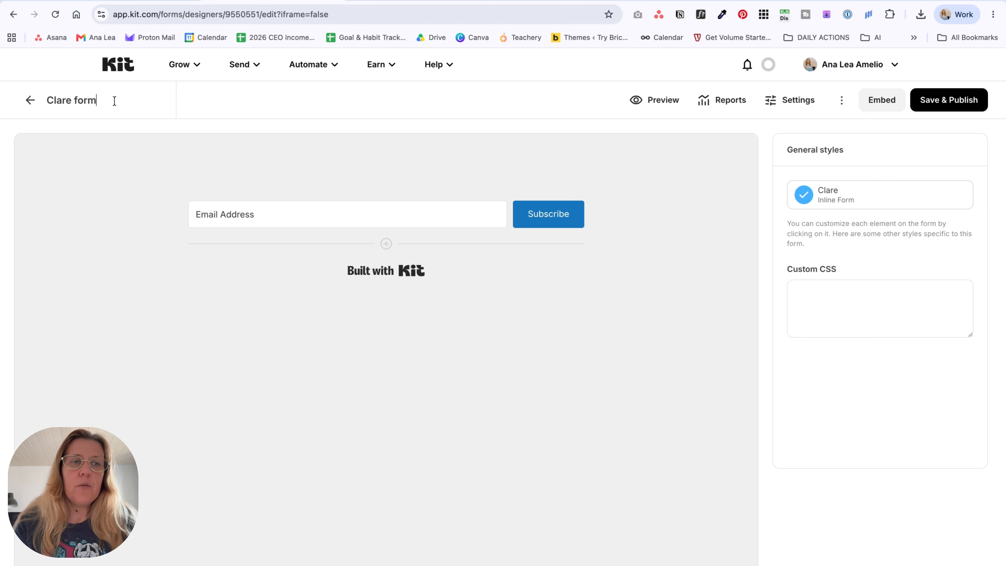
left_click_drag(114, 100, 39, 98)
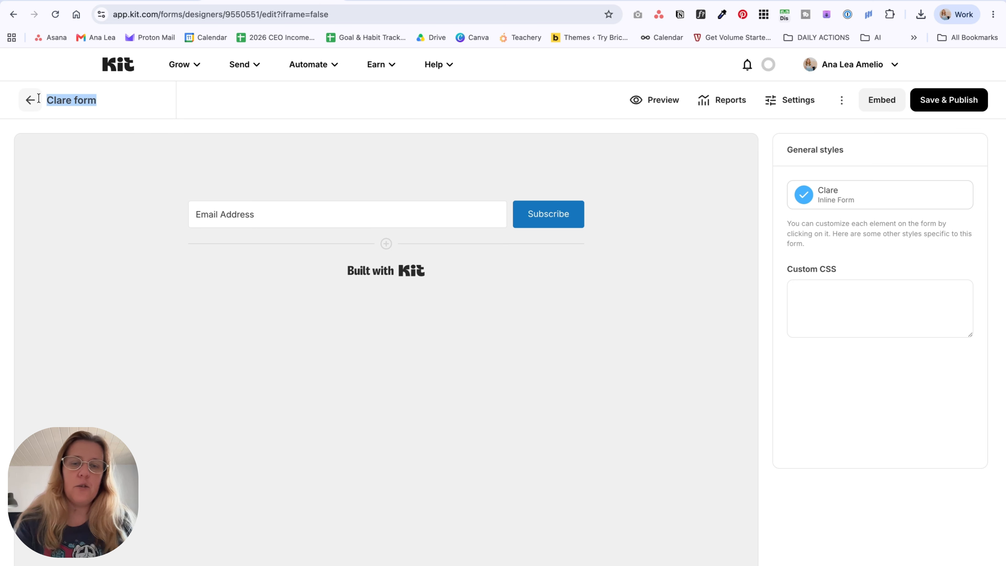
type("Color ")
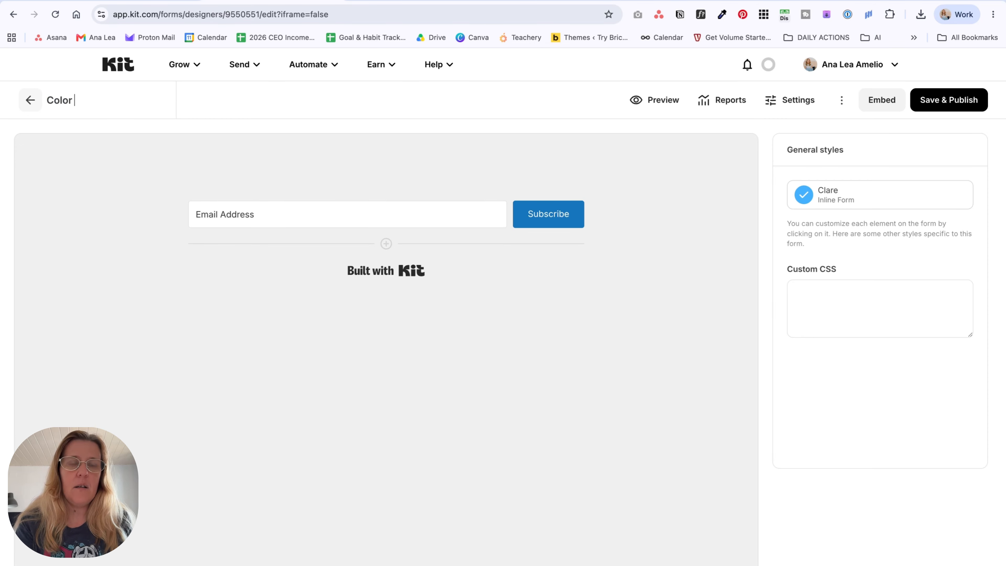
type("Palette Library")
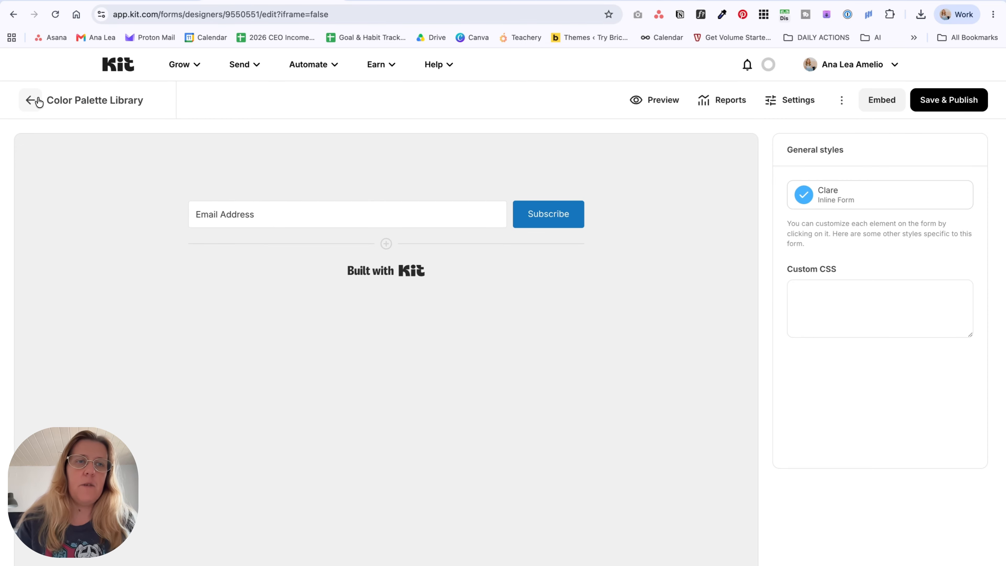
key("Return")
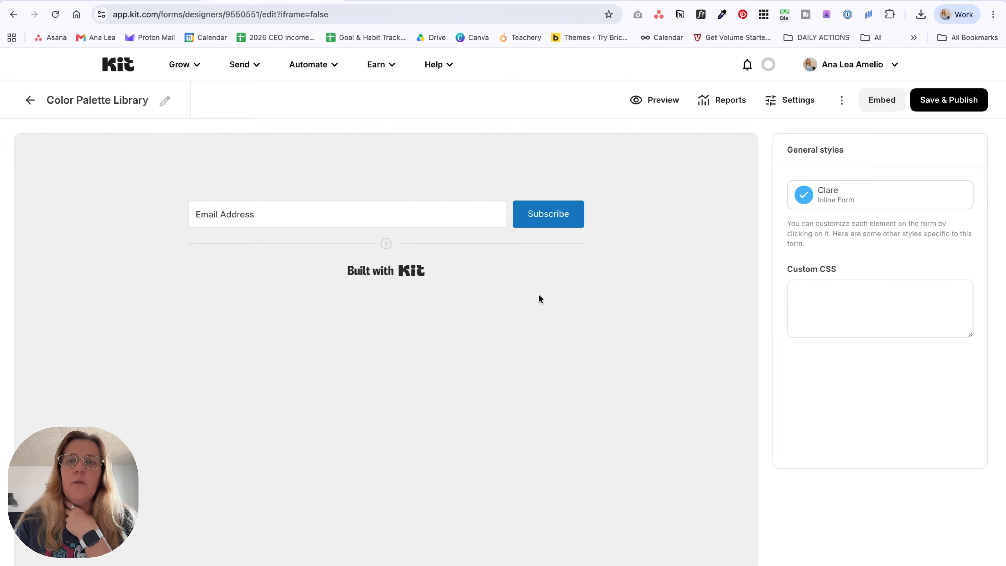
- Hide the "Built with Kit" badge and add a First Name custom field ahead of the Email Address field
left_click(380, 273)
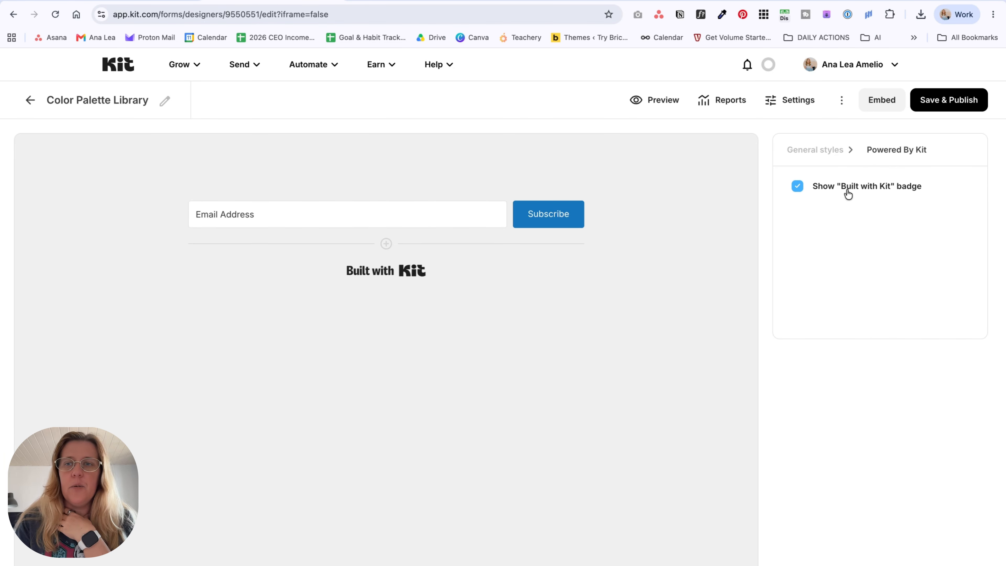
left_click(797, 187)
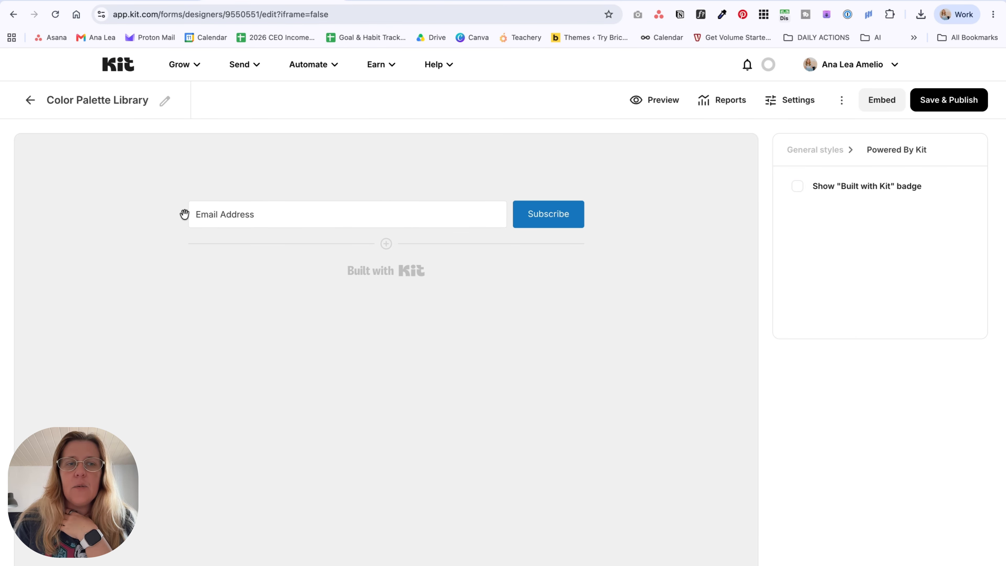
left_click(385, 244)
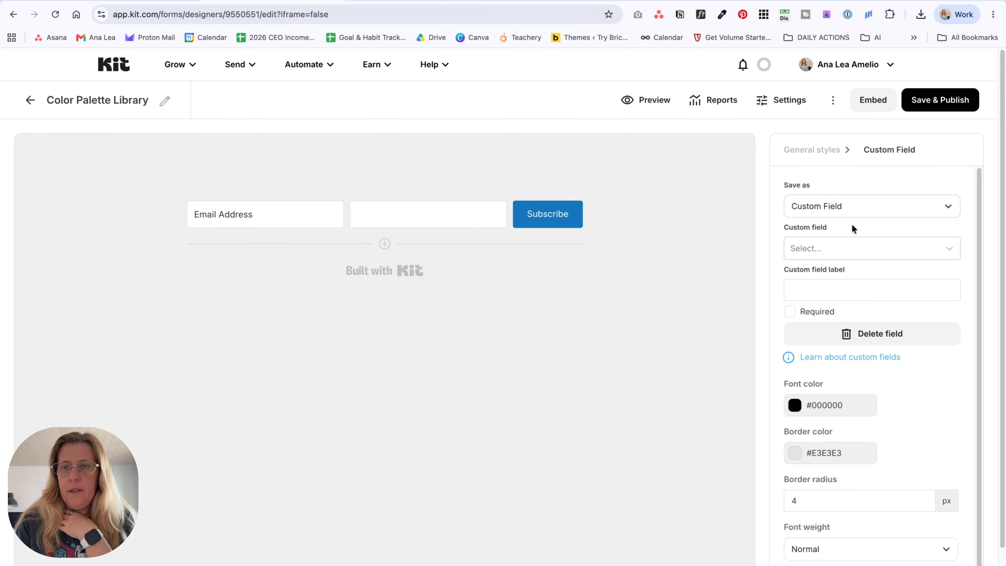
left_click(853, 246)
left_click(851, 279)
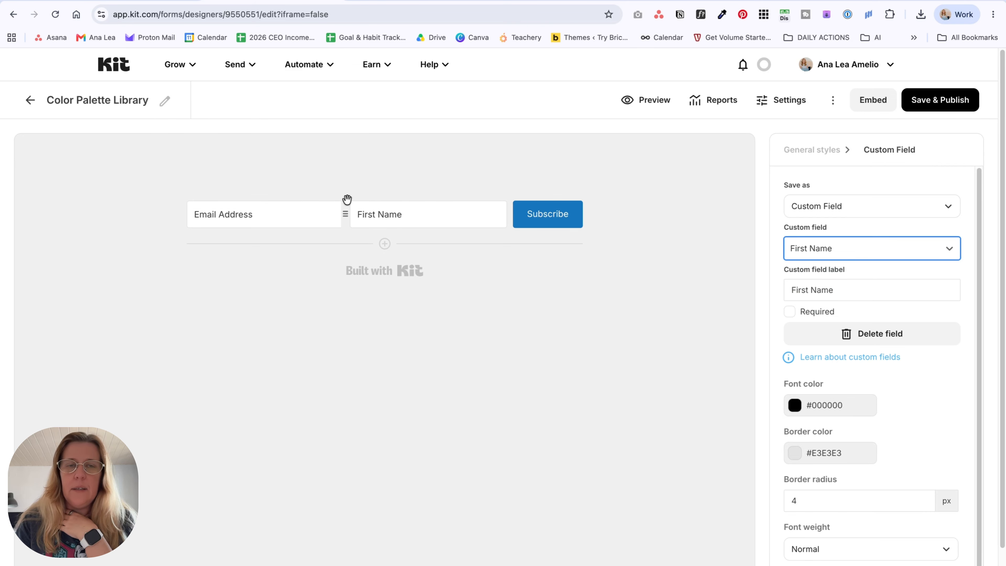
left_click_drag(344, 214, 161, 216)
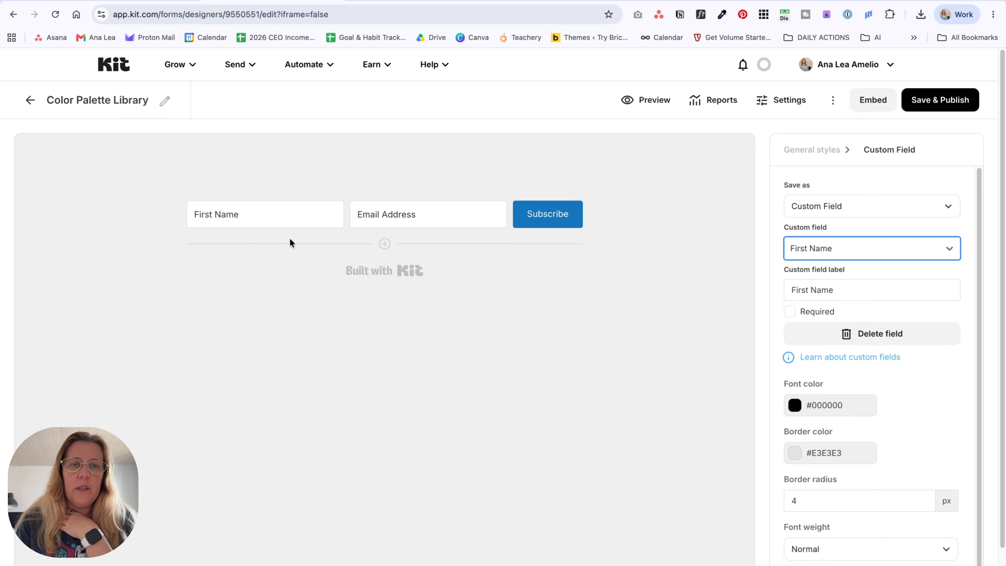
- Replace the Subscribe button's text with "YES SEND ME THE FREEBIE!"
left_click(573, 219)
left_click_drag(575, 219, 505, 213)
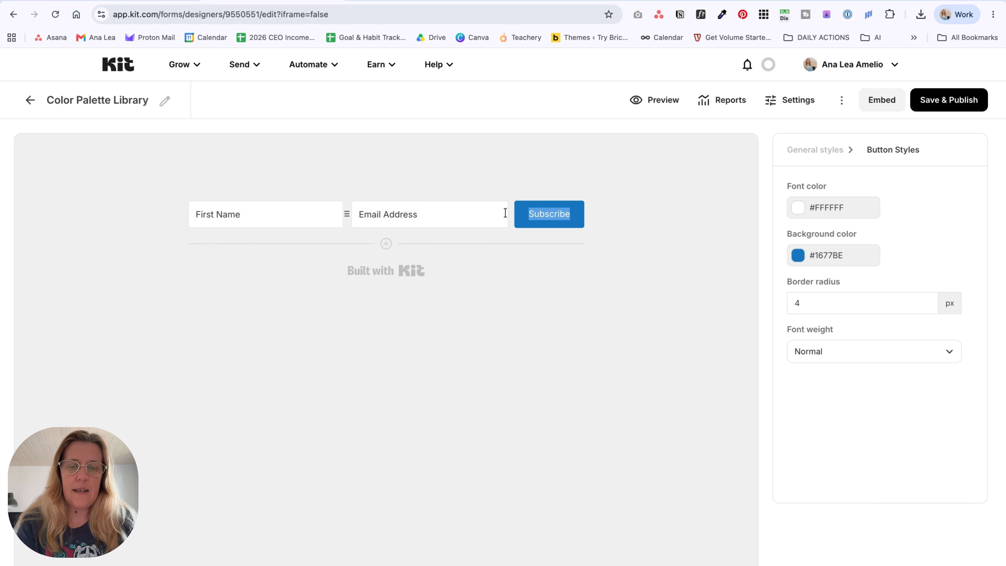
type("YES SEND M")
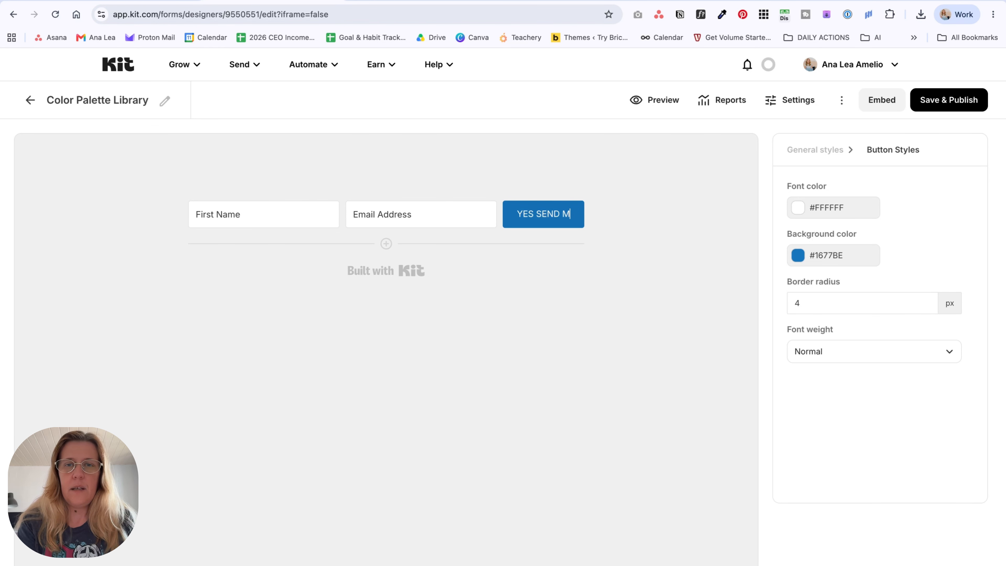
type("E THE")
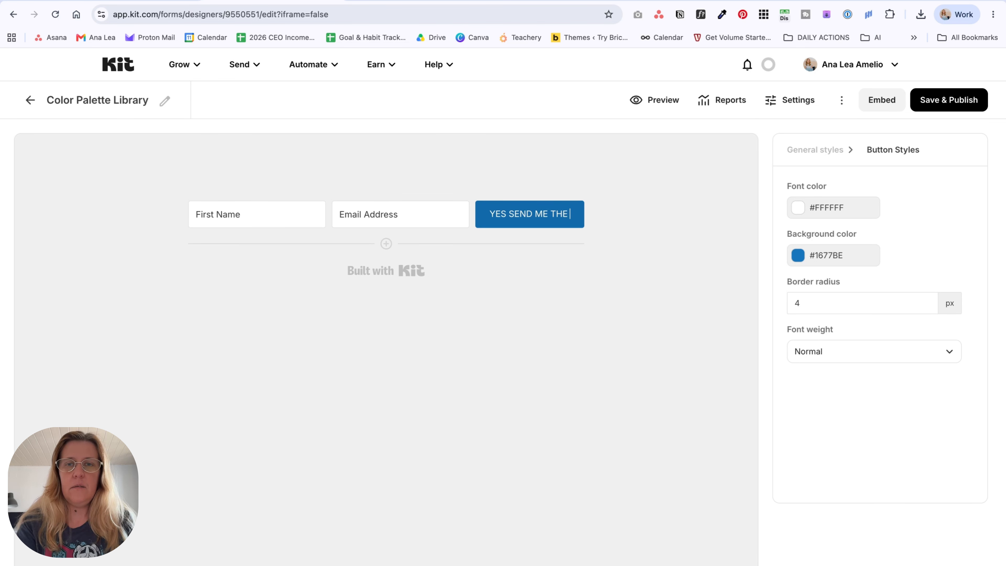
type(" COLOR PALET")
key("BackSpace")
key("BackSpace")
key("BackSpace")
key("BackSpace")
key("BackSpace")
key("BackSpace")
key("BackSpace")
key("BackSpace")
key("BackSpace")
key("BackSpace")
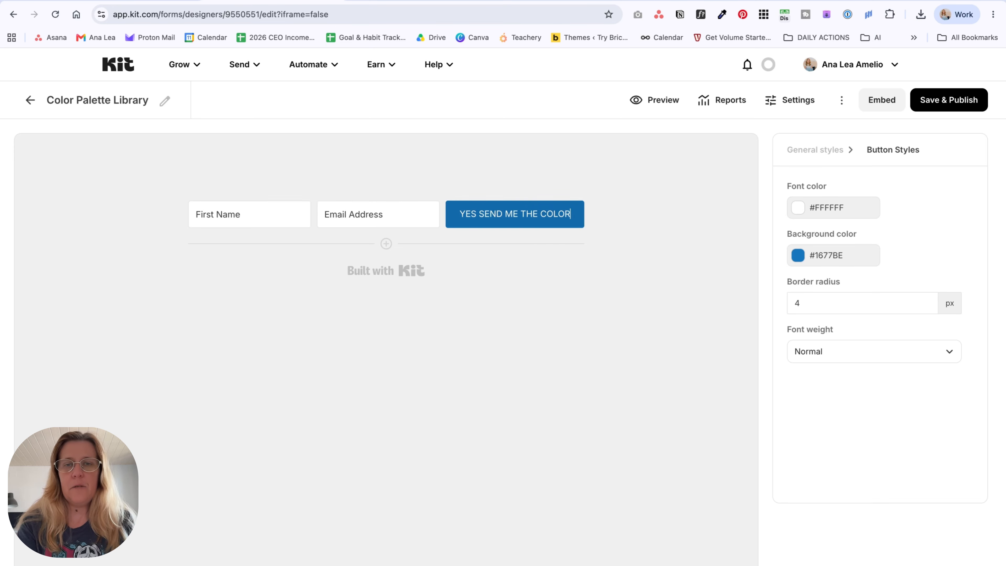
key("BackSpace")
type("FREEBIE!")
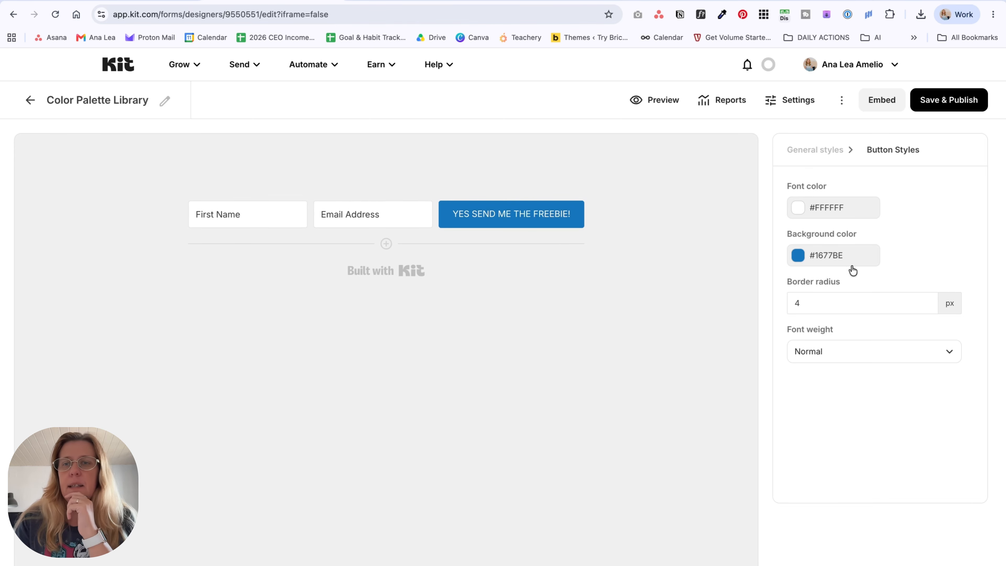
- Set the button's background to the saved orange color #EAA972 and make its text bold
left_click(846, 261)
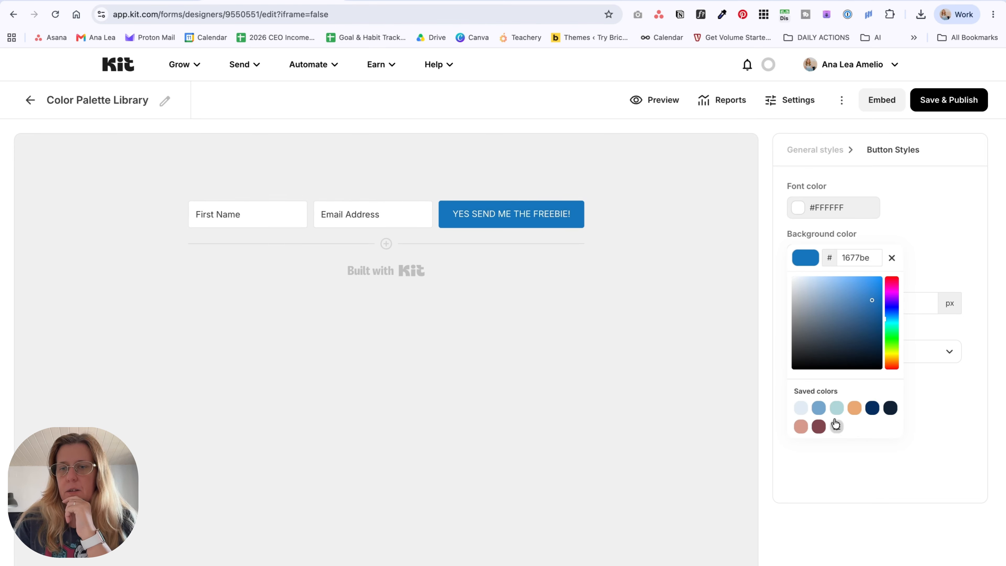
left_click(855, 408)
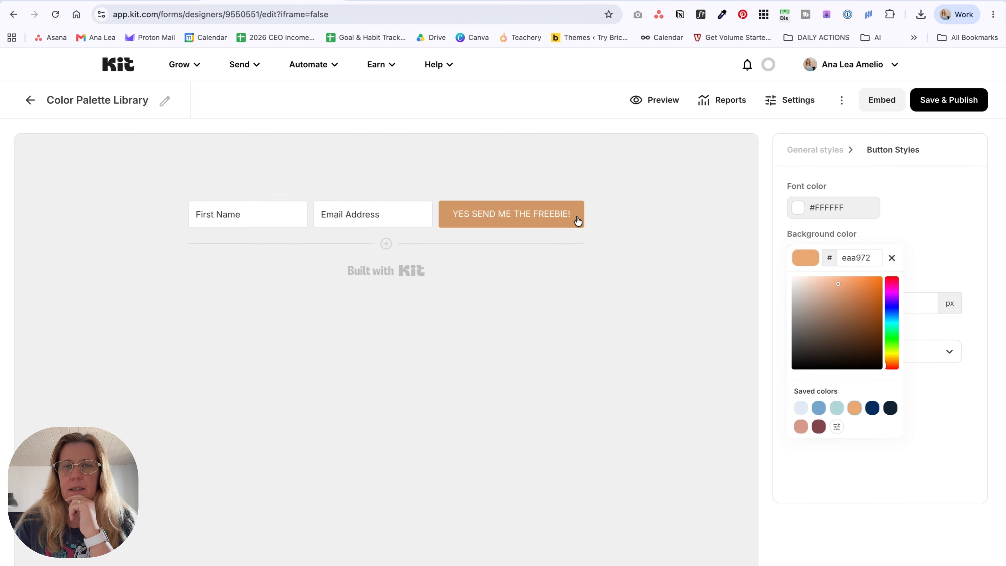
left_click_drag(574, 217, 452, 219)
key("super+b")
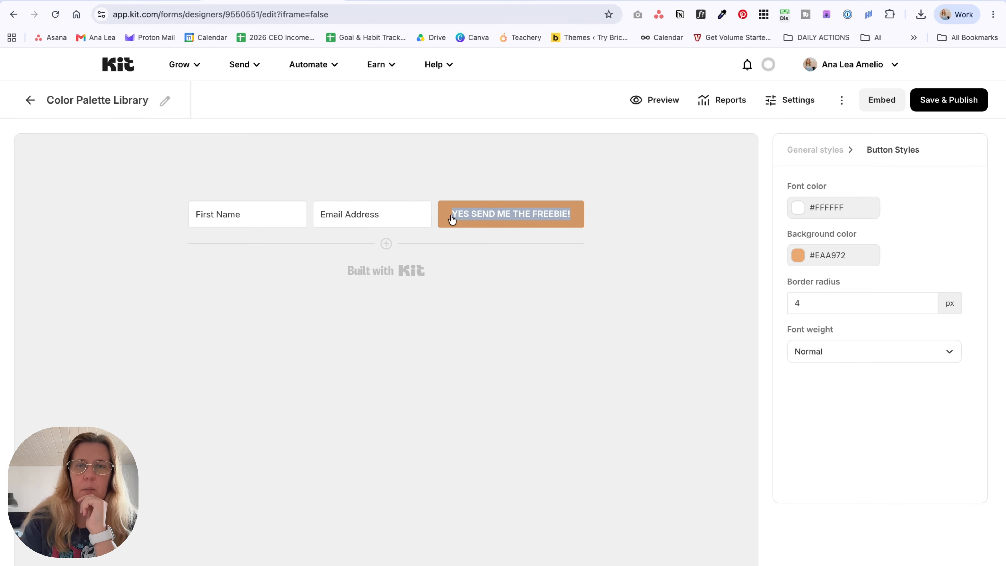
left_click(559, 271)
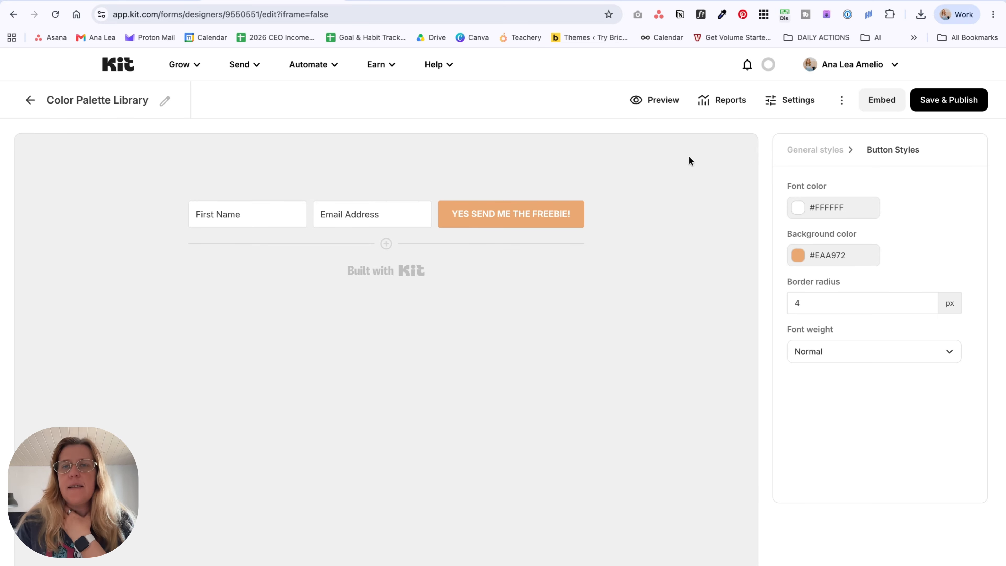
- Set the form's incentive to a download after confirmation and upload Designer Color Palette Library.pdf as the file
left_click(801, 102)
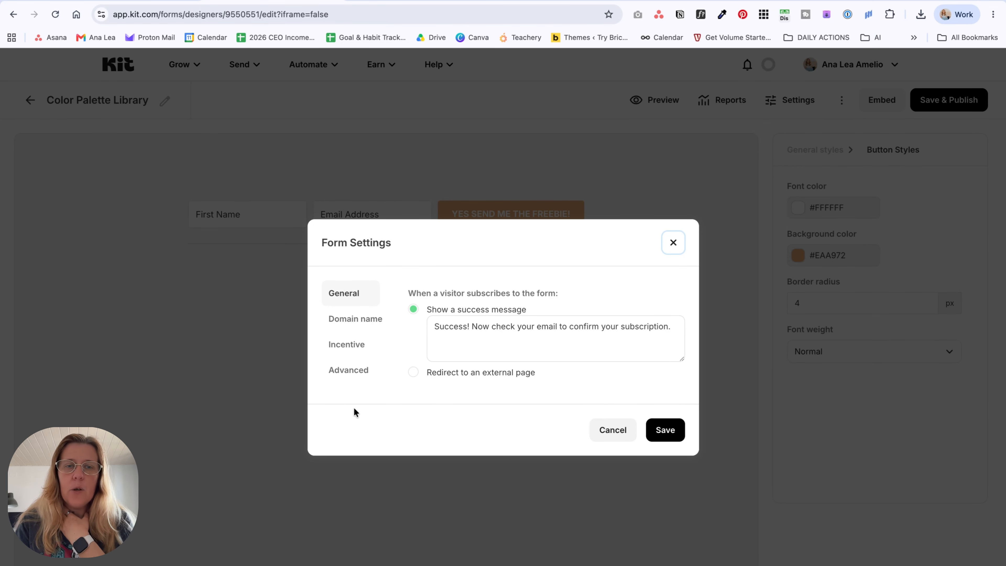
left_click(348, 351)
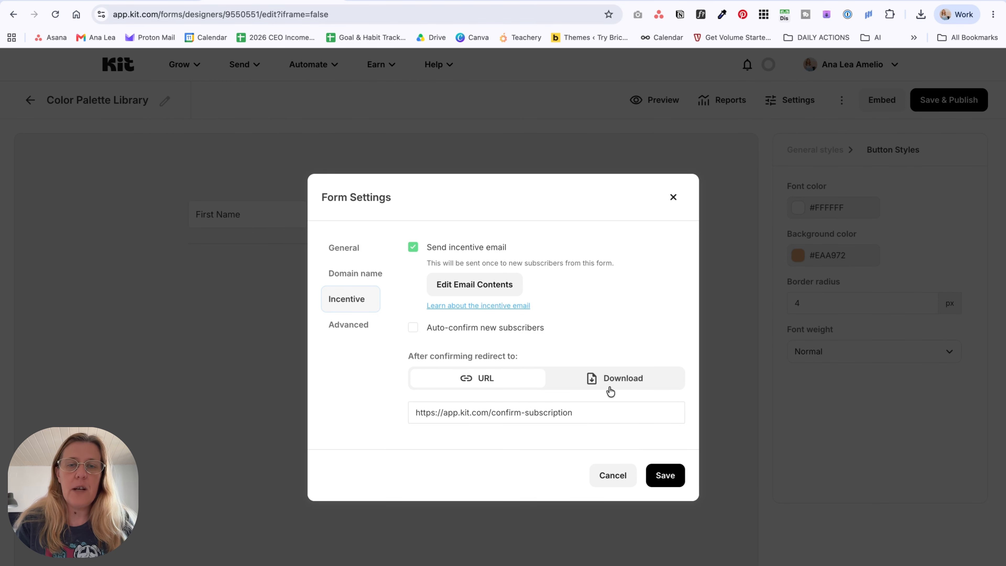
left_click(570, 385)
left_click(424, 421)
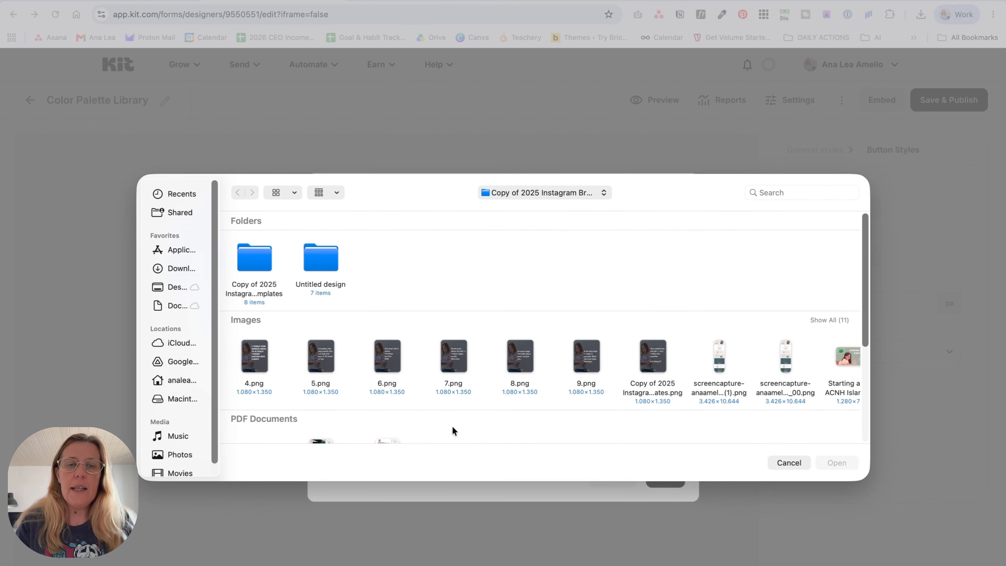
scroll(468, 412, "down", 2)
left_click(254, 406)
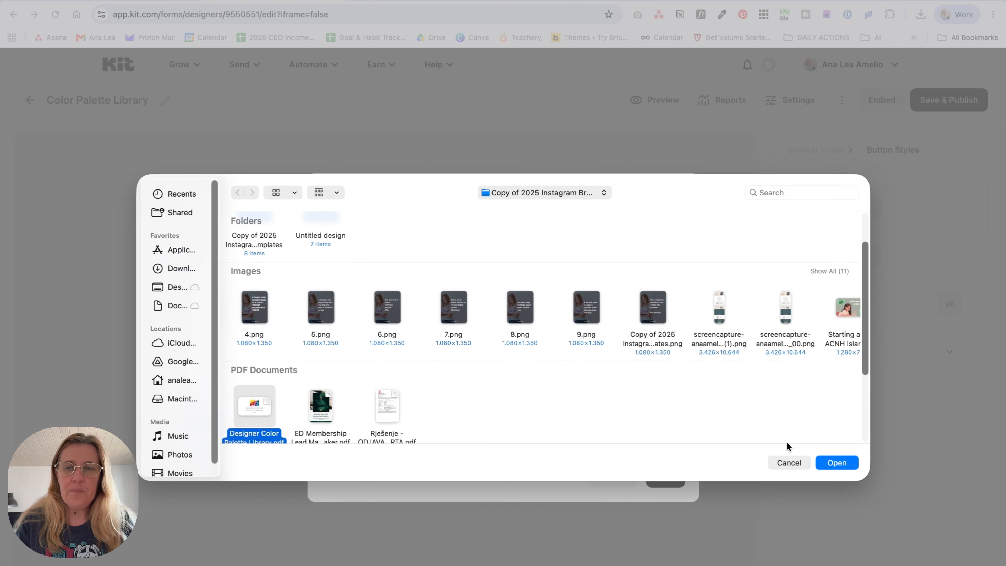
left_click(837, 462)
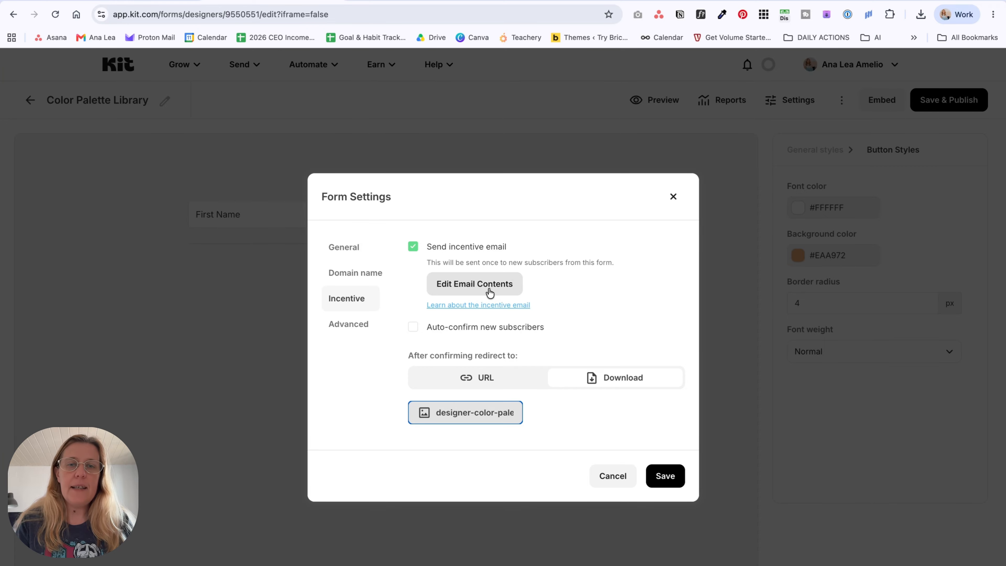
- Extend the incentive email's subject line to "Important: confirm your subscription and download your guide"
left_click(480, 293)
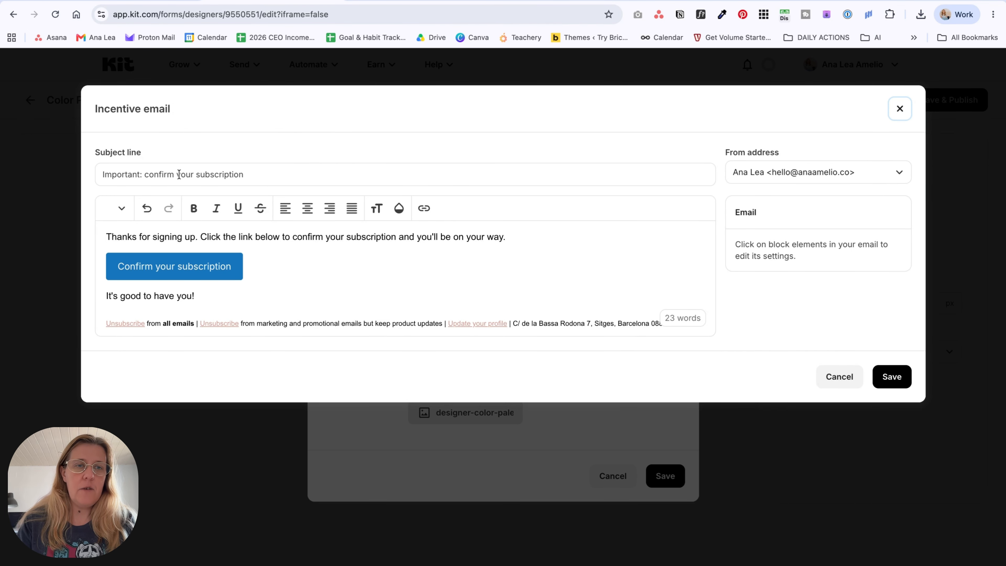
left_click(266, 175)
type("an")
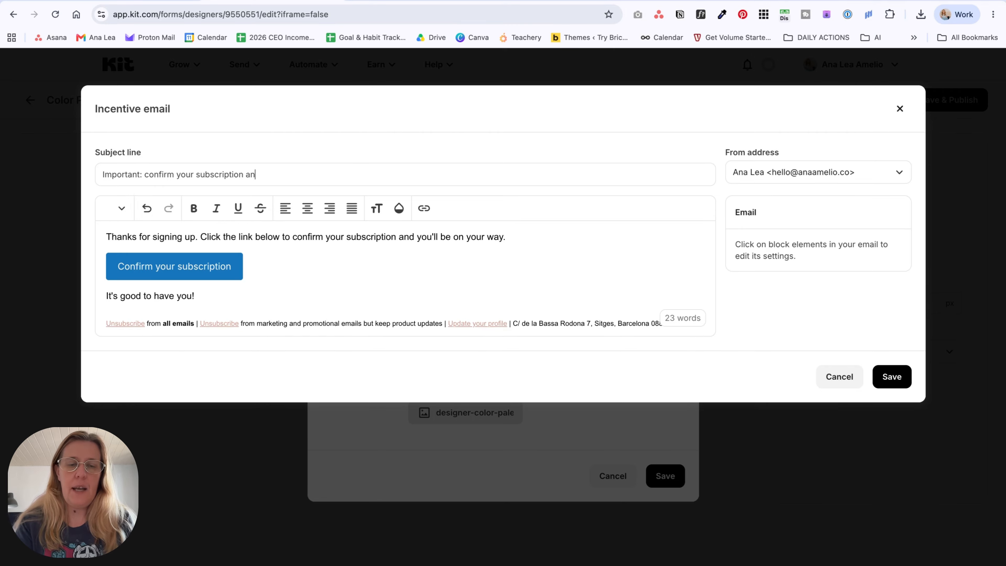
type("d download your guide")
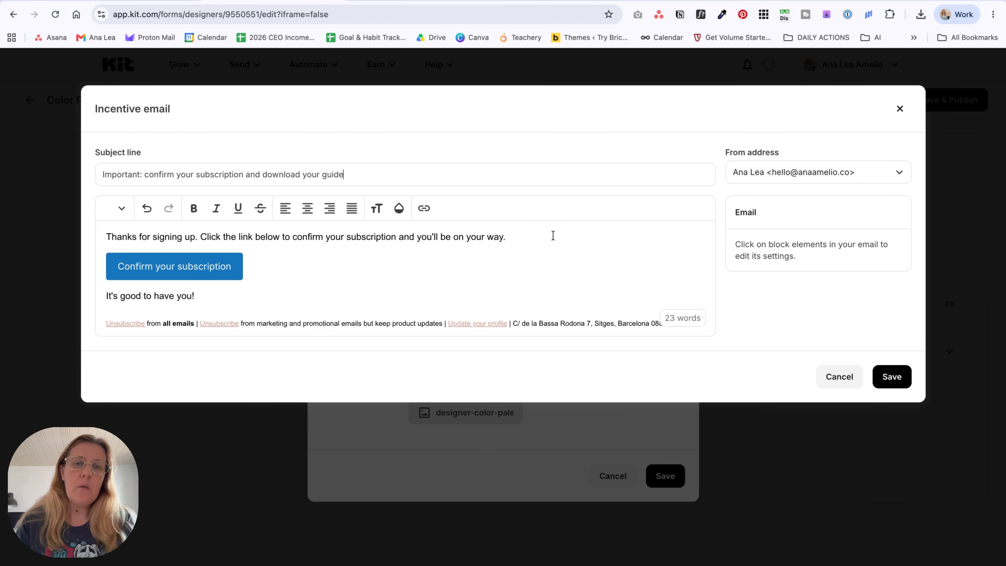
- Replace the opening paragraph of the incentive email with "Thanks for signing up for my freebie!"
left_click_drag(553, 236, 85, 236)
type("Thanks f")
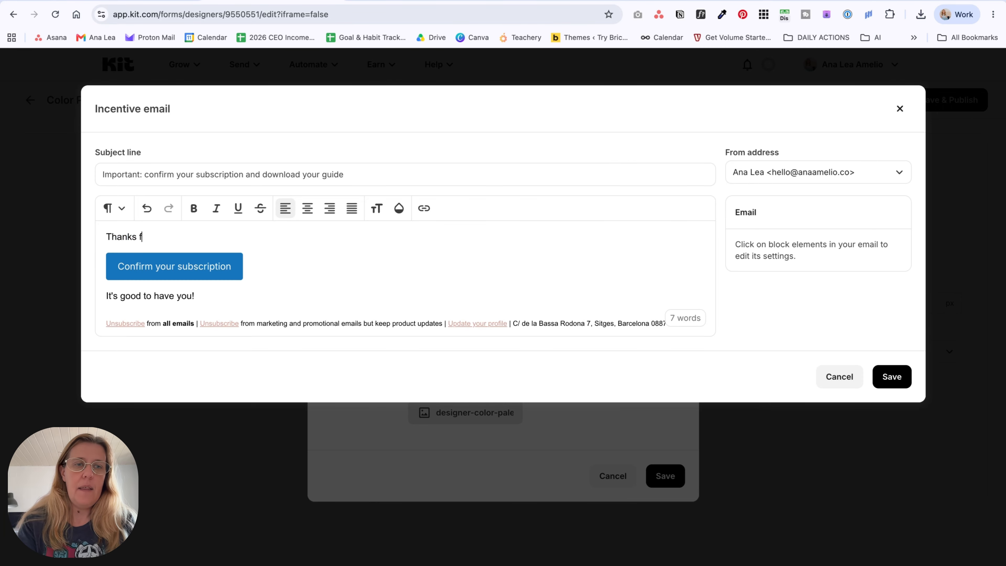
type("or signing up for my ")
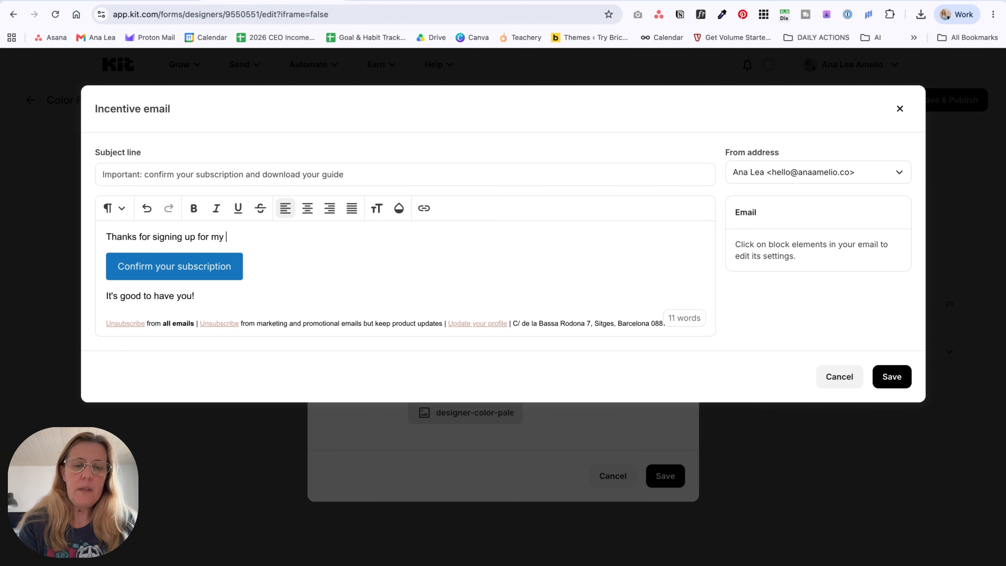
type("freebie")
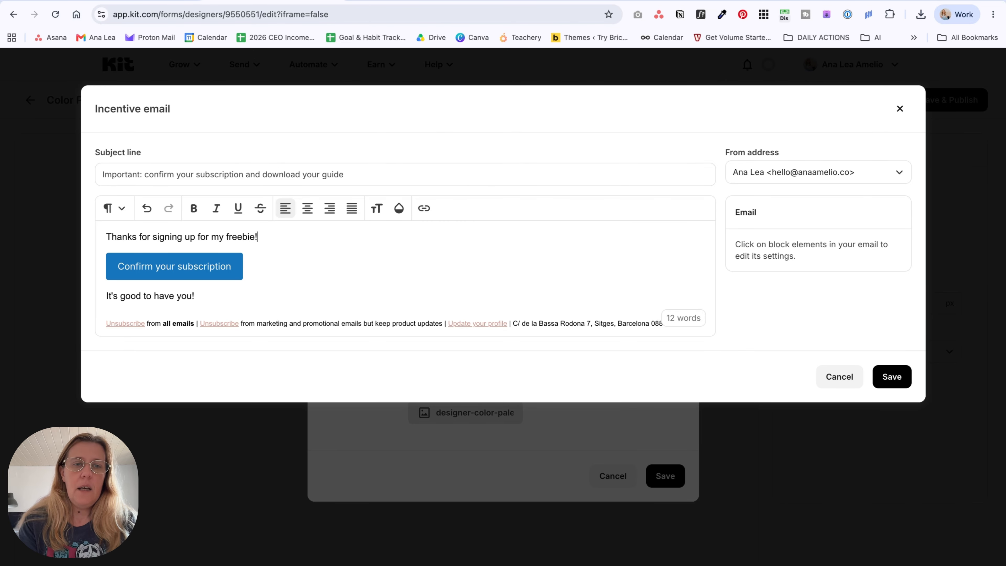
- Continue the opening paragraph with "Before I can send it to you, I need you to confirm your subscription by clicking the button below:"
type("! Before I can")
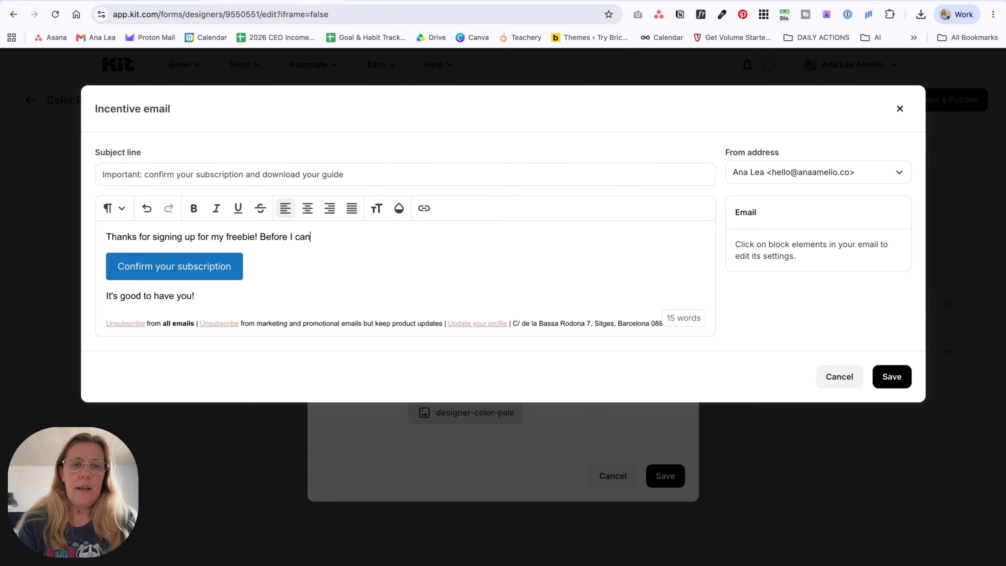
type(" send it to")
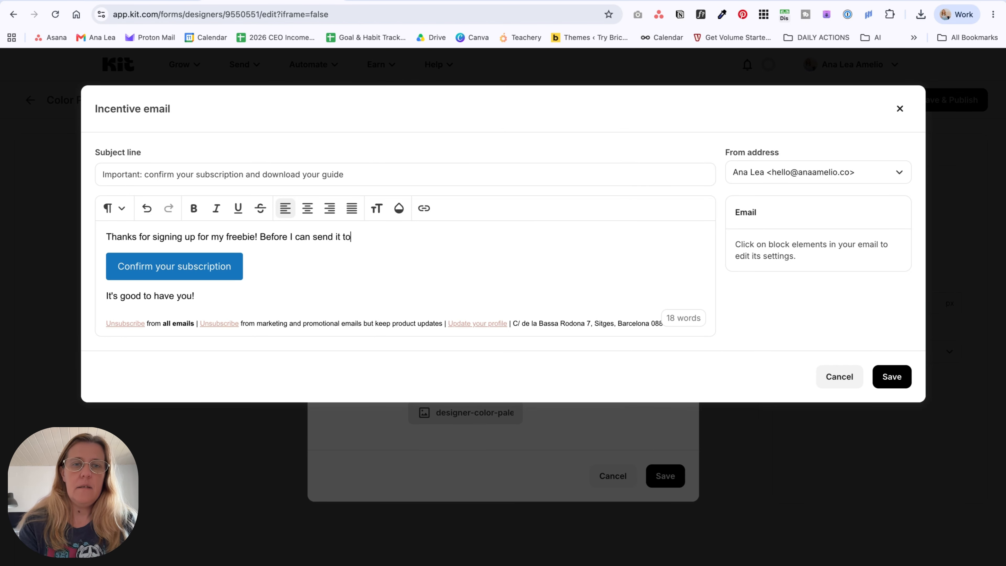
type(" you, I need you to ")
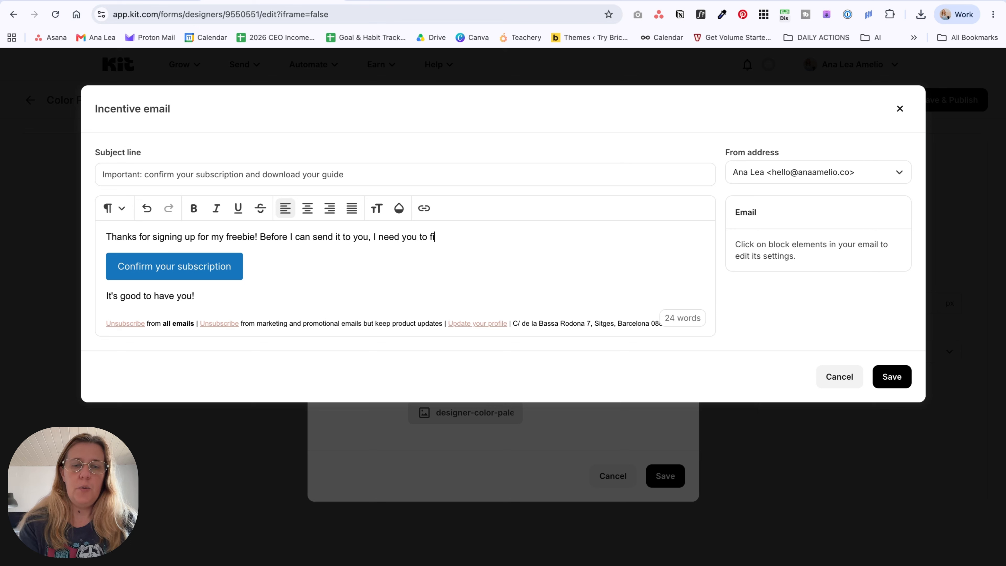
type("confirm your ")
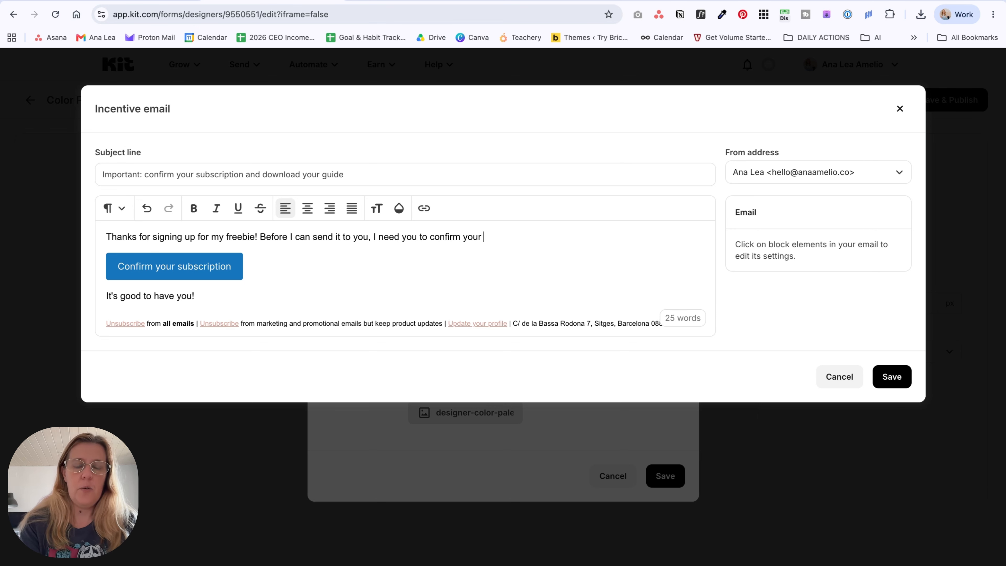
type("subscti")
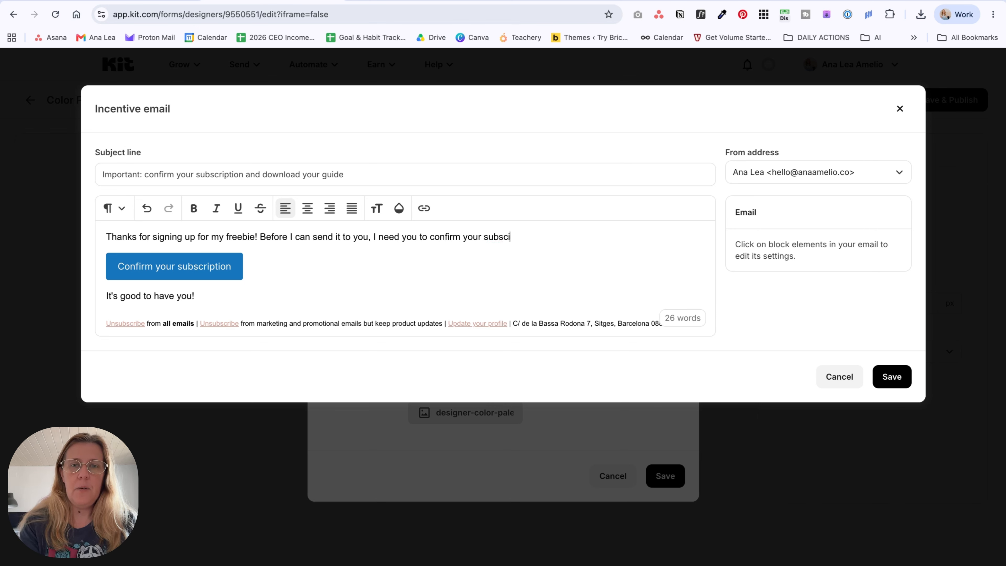
type("ption by clicking the button below:")
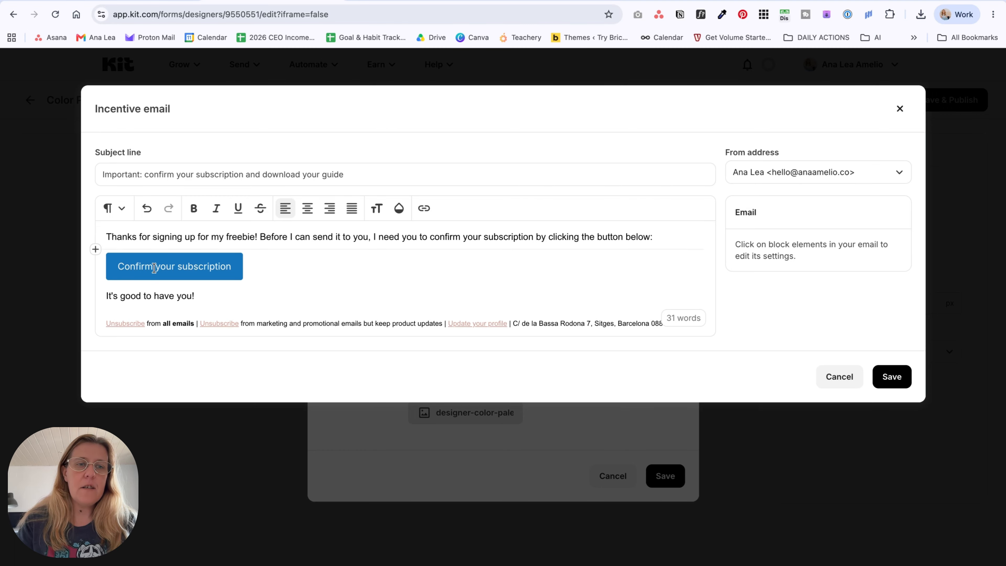
- Extend the email's confirmation button text to "Confirm your subscription and download your freebie"
left_click(235, 266)
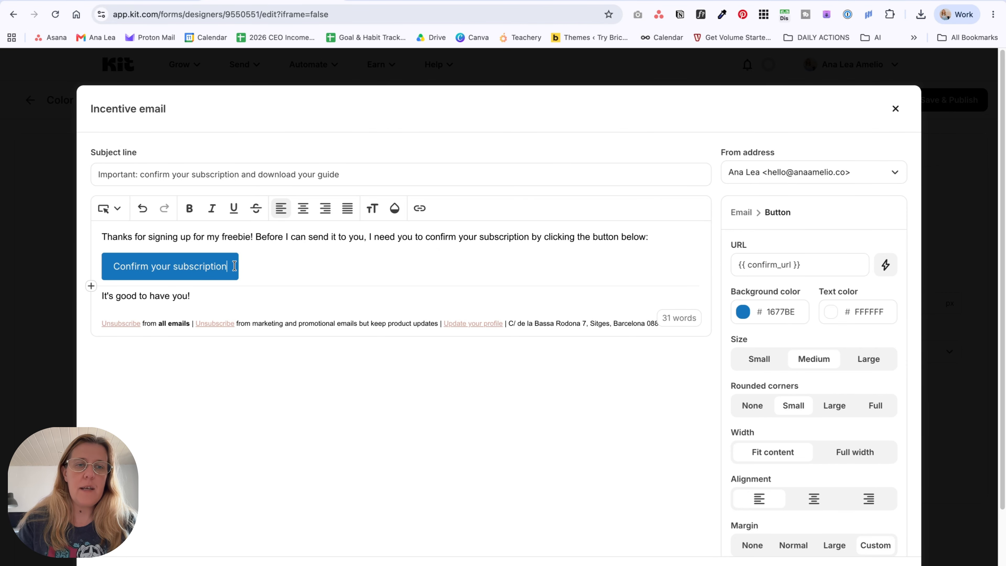
type("and download ")
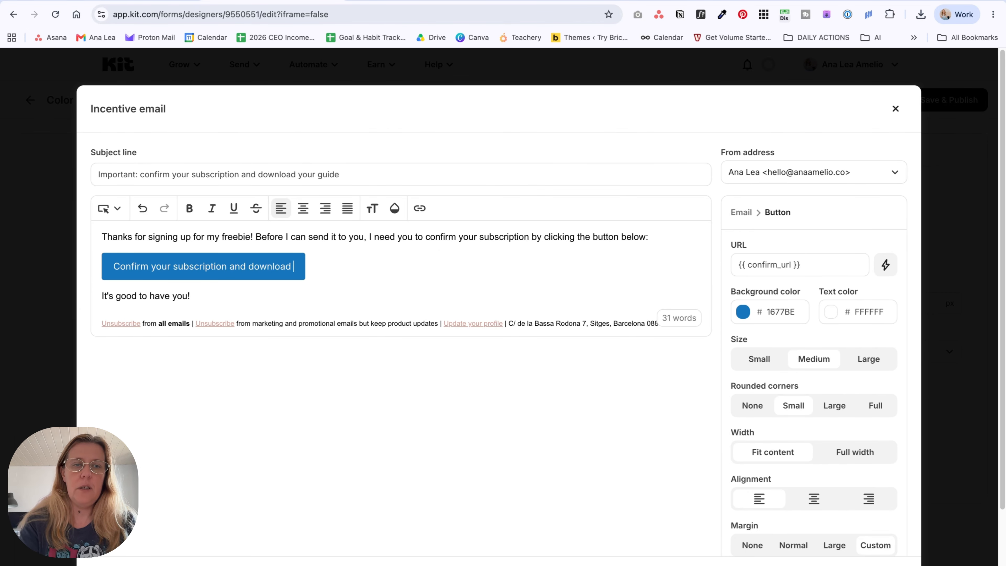
type("your freebie")
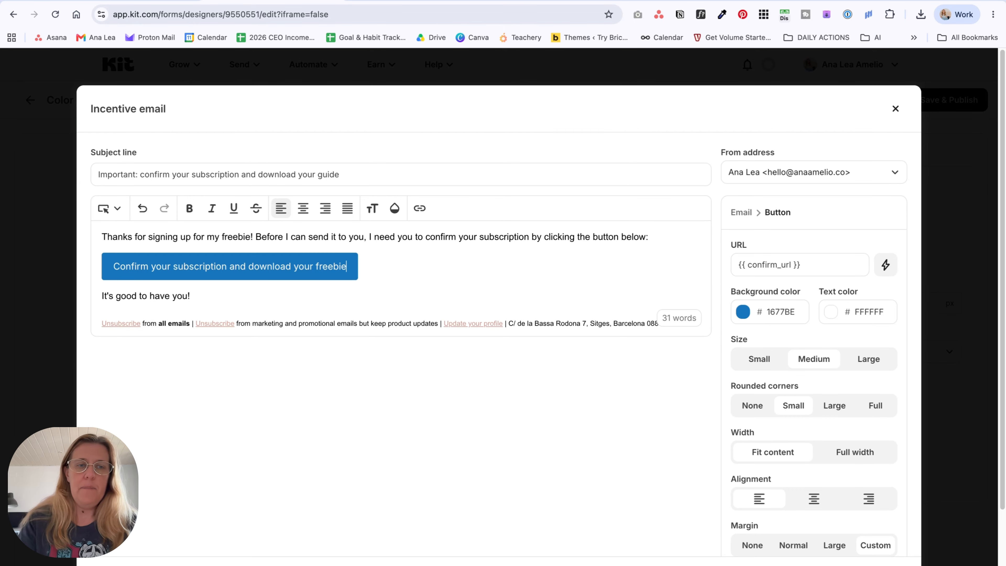
- Below "It's good to have you!", add the sign-off "Talk soon," and the sender's first name on separate lines
left_click(186, 308)
type("Taks")
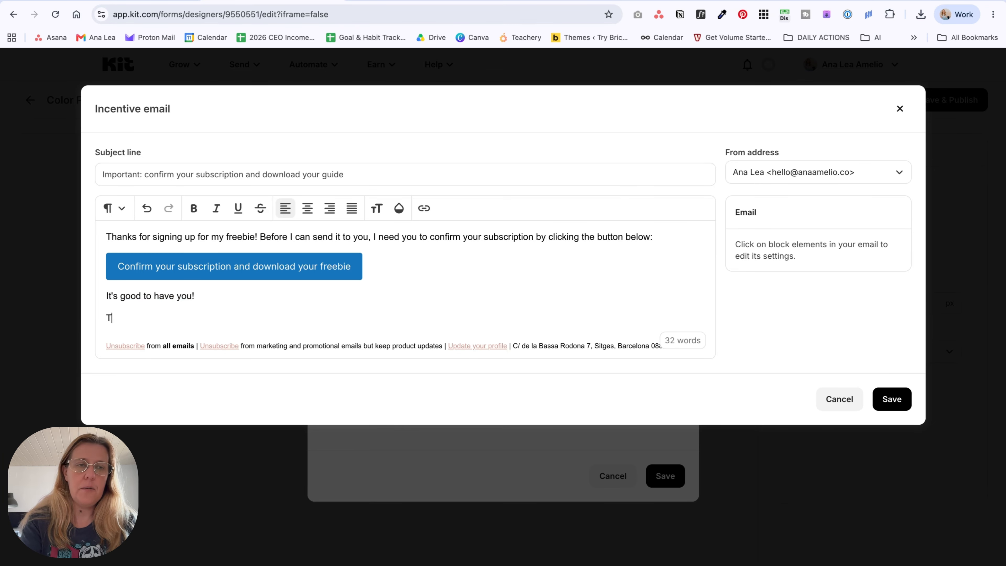
key("BackSpace")
key("BackSpace")
type("lk soo")
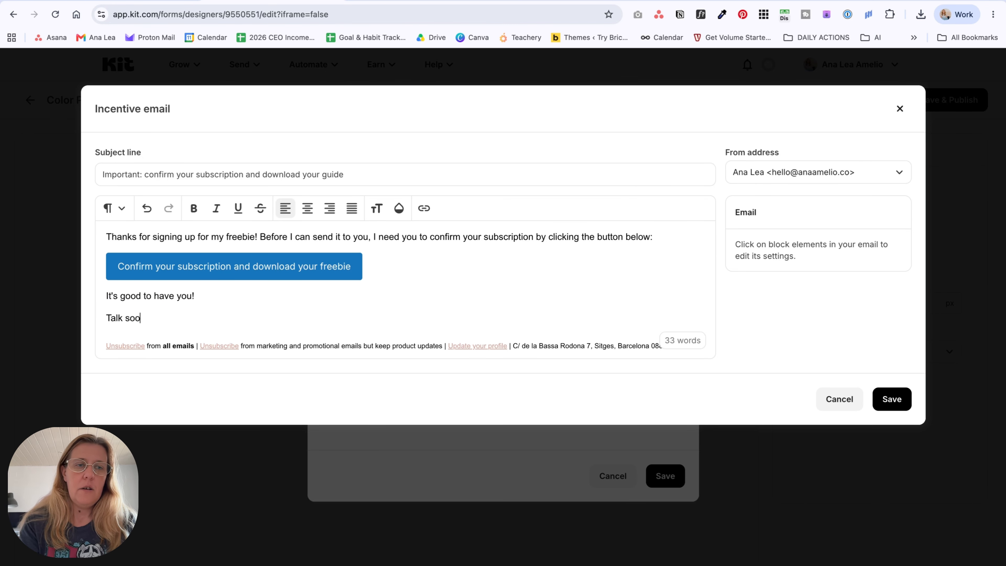
type("n,")
key("Return")
type("Ana")
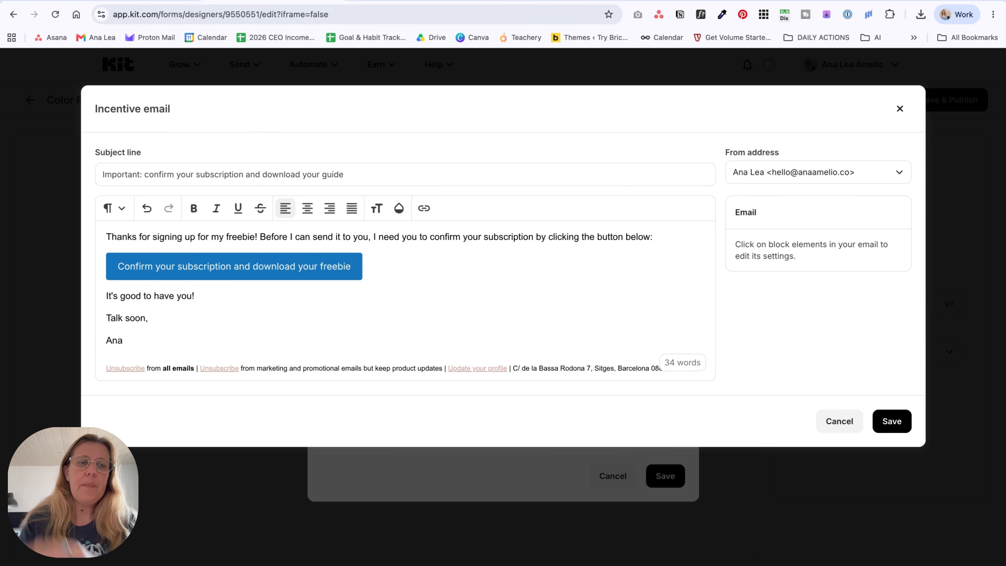
- Set the email's confirmation button background to the saved orange color #EAA972 and make its text bold
left_click(354, 267)
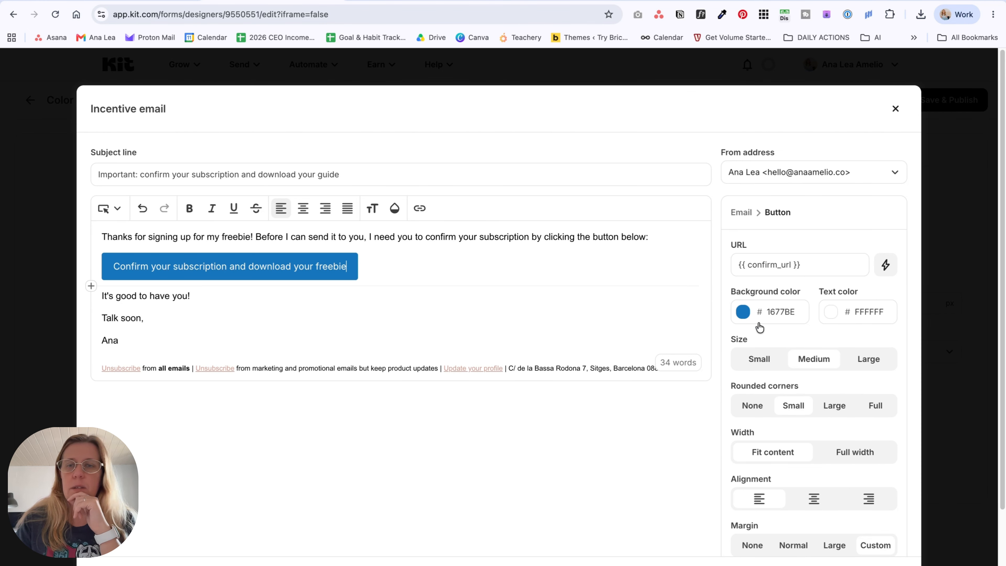
left_click(775, 312)
left_click(799, 470)
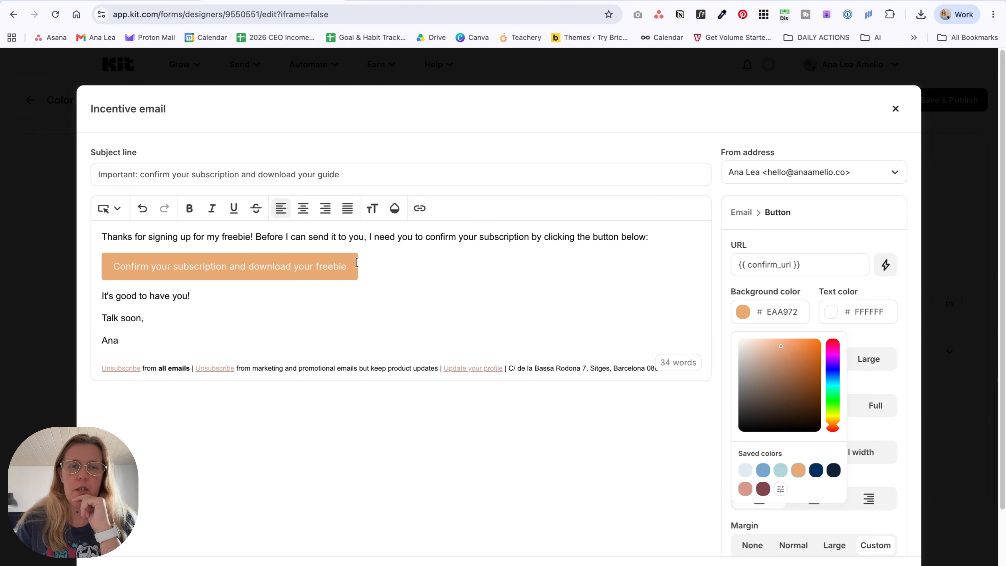
left_click_drag(349, 267, 148, 267)
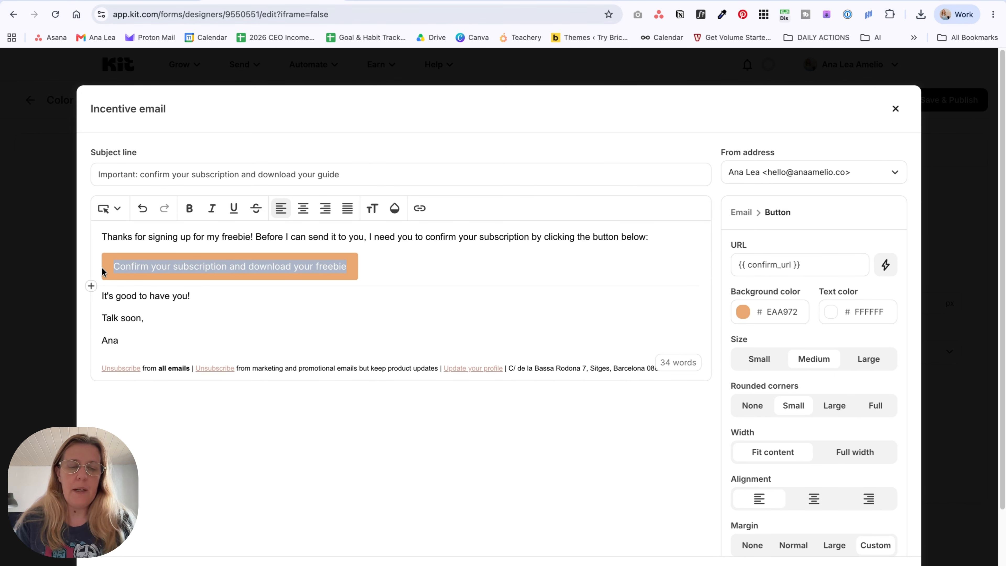
key("ctrl+b")
left_click(419, 278)
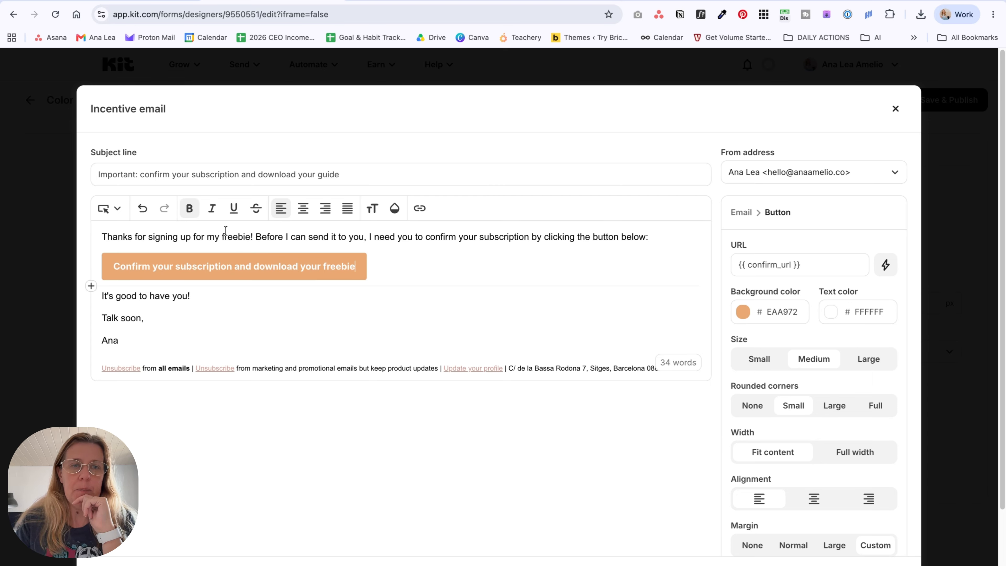
- Save the incentive email and the form settings, and publish the Color Palette Library form
left_click(888, 565)
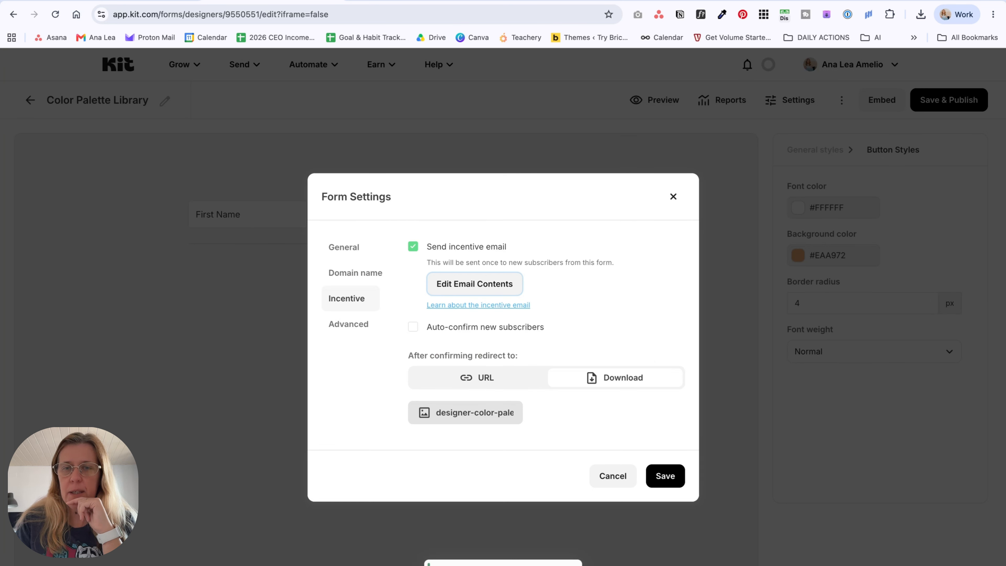
left_click(666, 477)
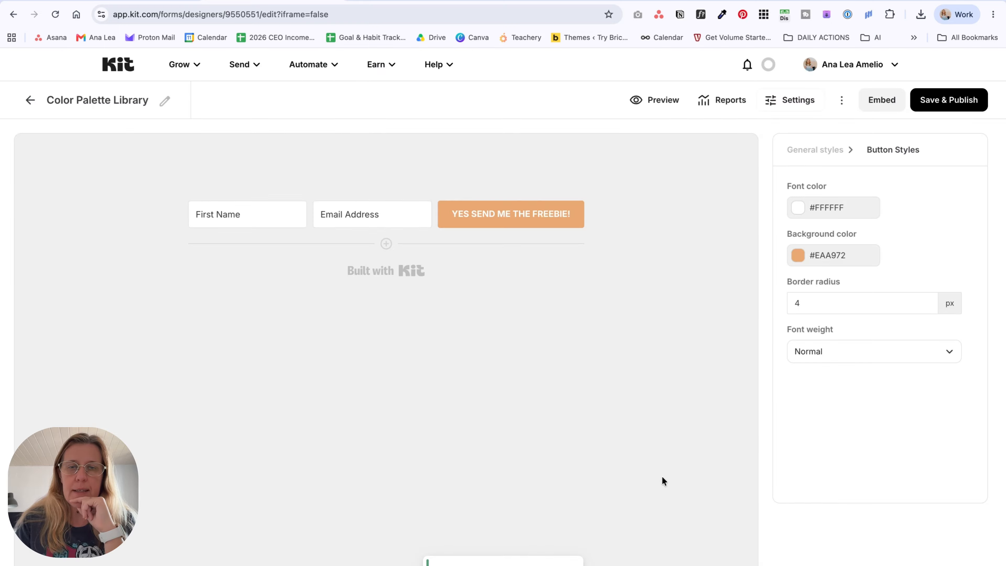
left_click(944, 106)
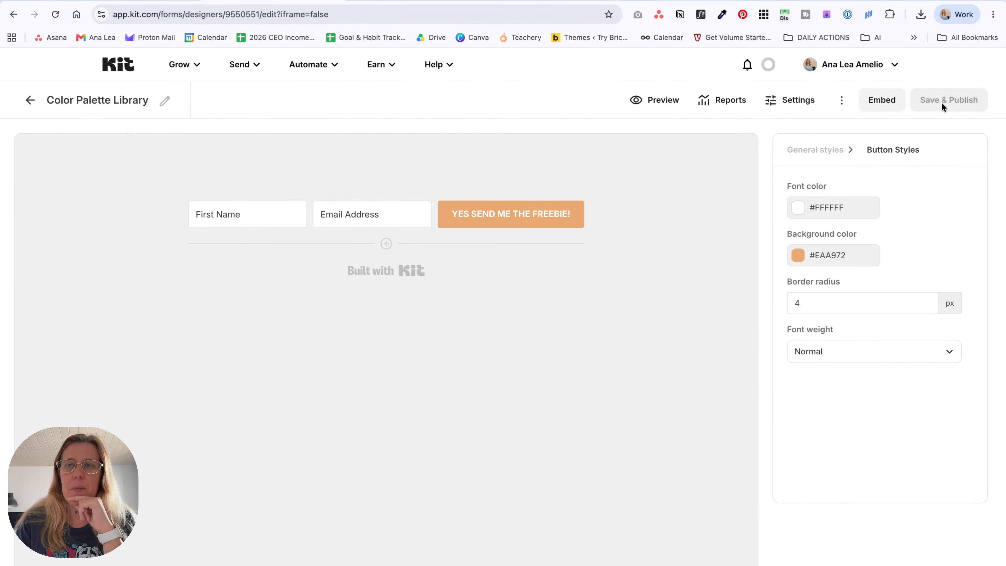
- Copy the form's JavaScript embed code and switch to the Squarespace site
left_click(874, 100)
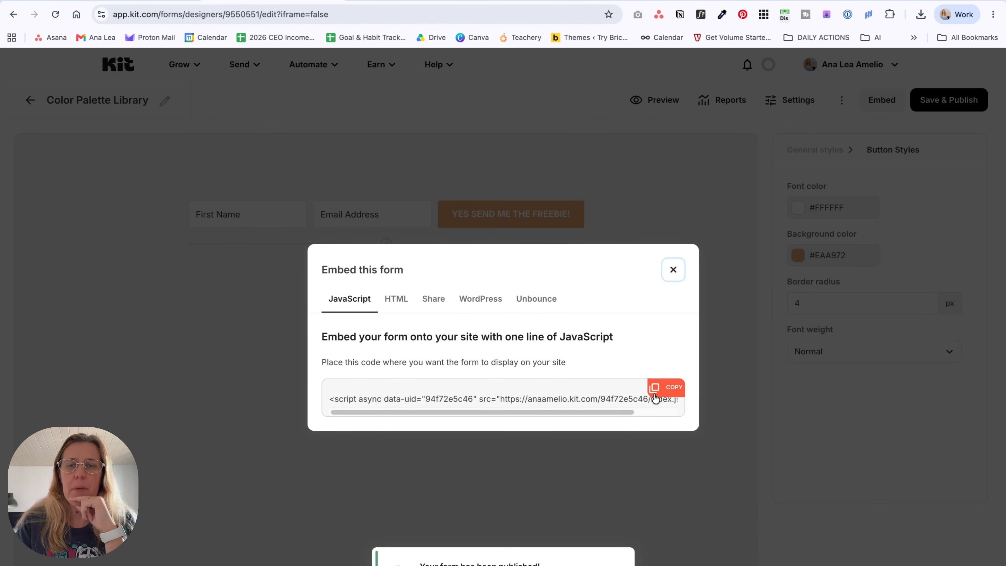
left_click(669, 388)
left_click(138, 1)
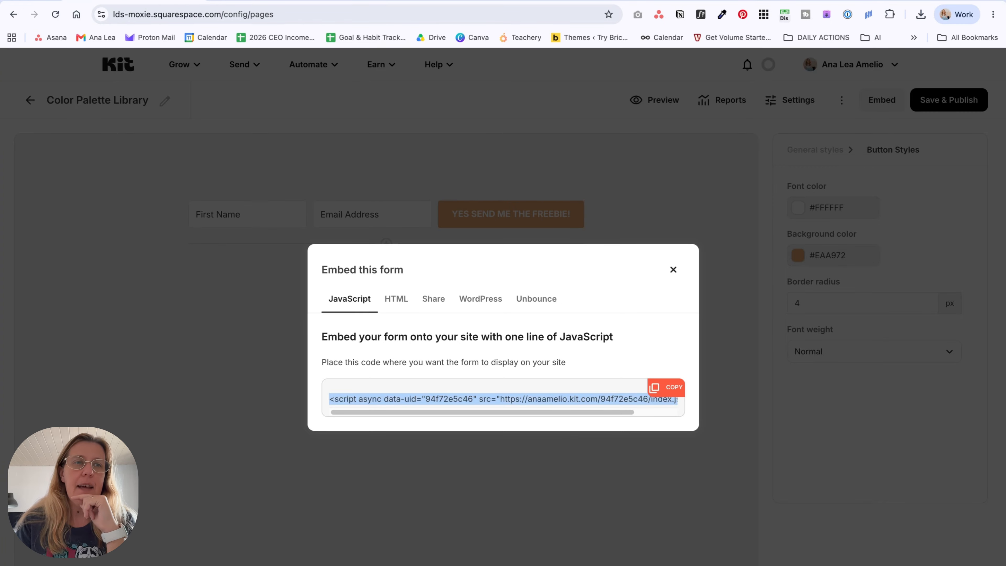
- Start editing the Free Download Optin page and delete the sign-up form block from its first section
left_click(221, 73)
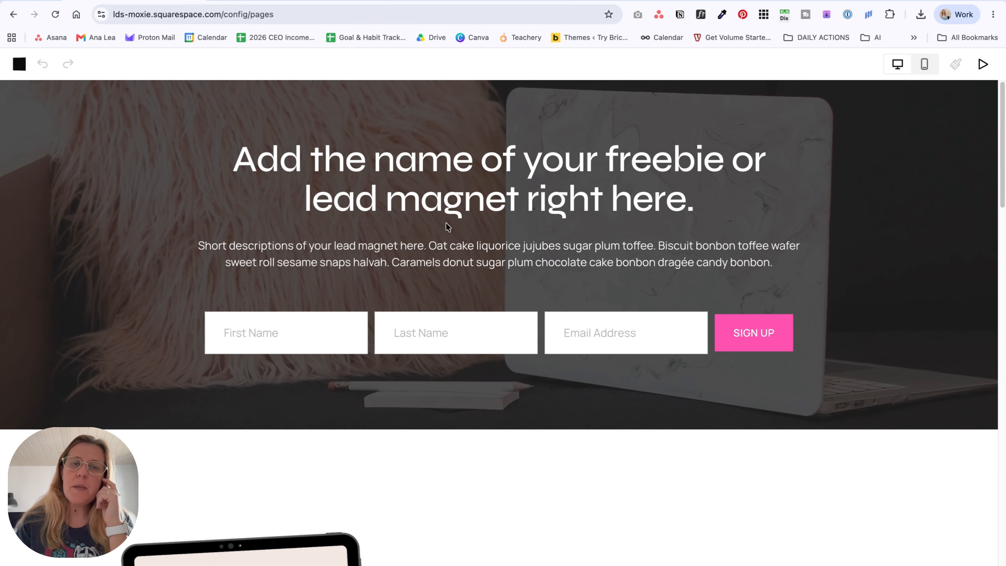
left_click(159, 353)
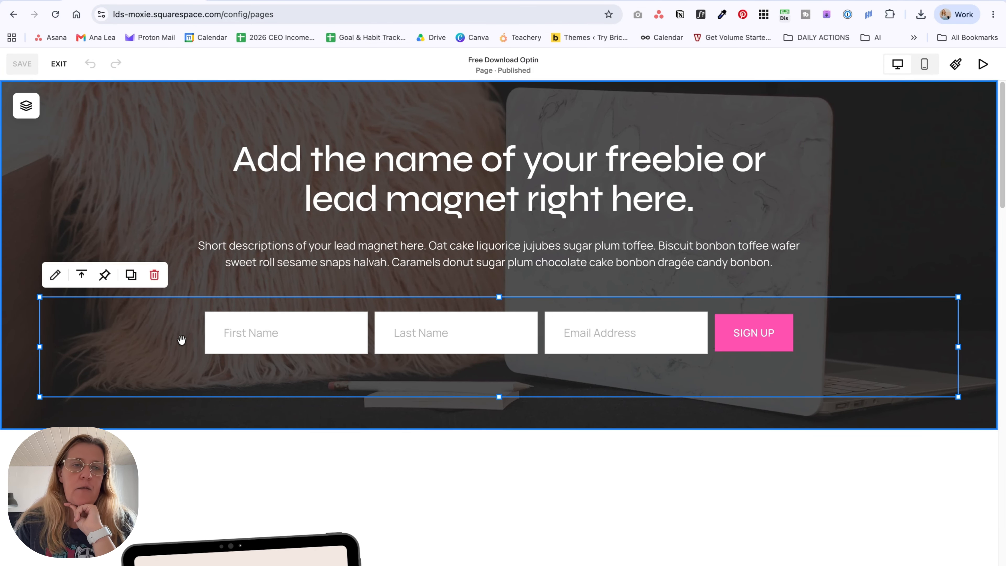
left_click(155, 274)
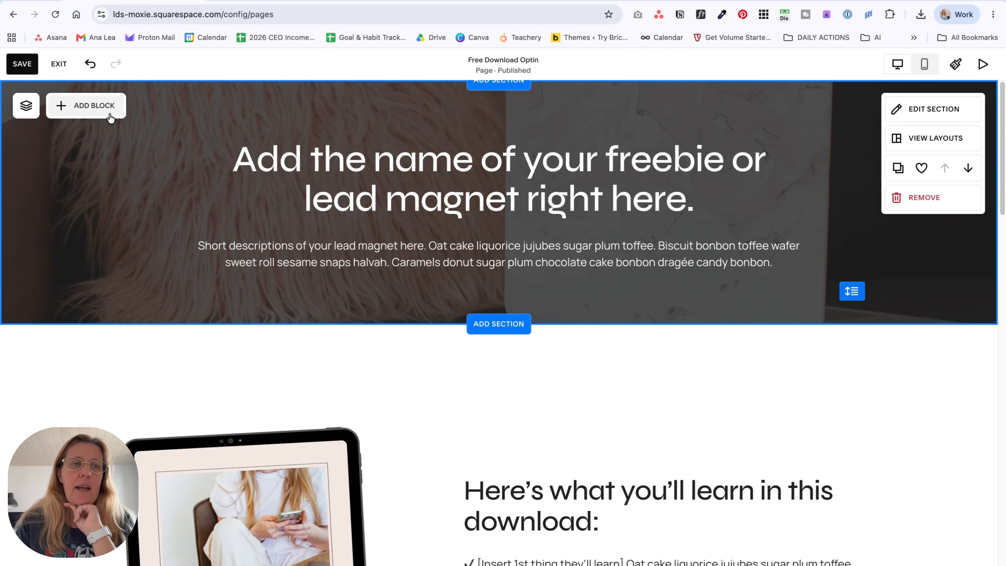
- Add a Code block below the lead magnet description and widen it on both sides to about the description's width
left_click(90, 105)
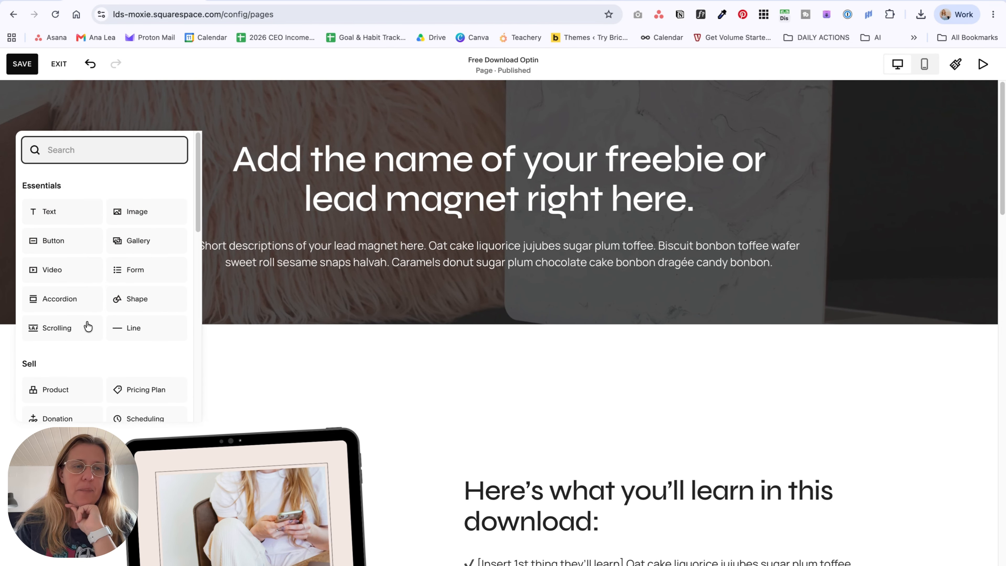
type("code")
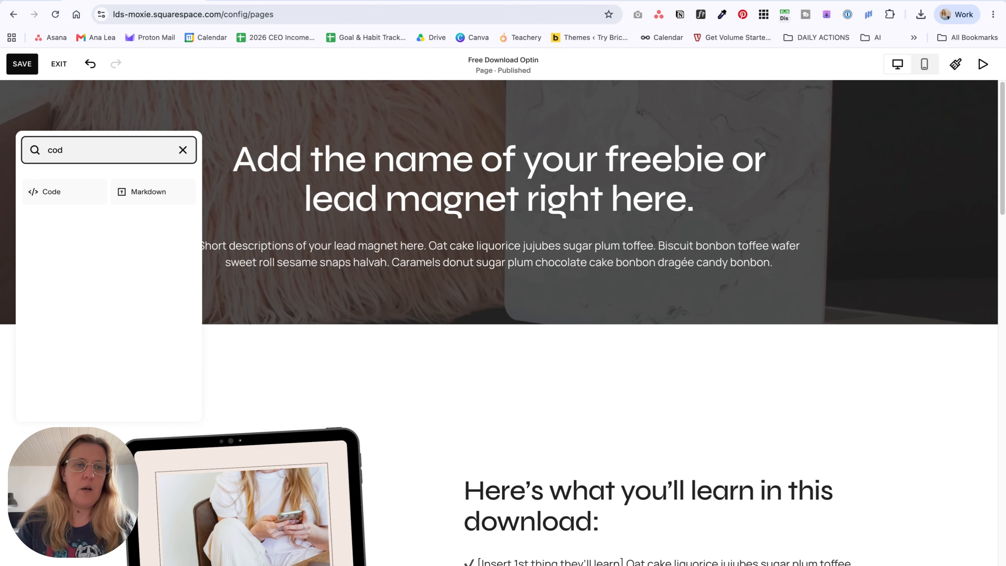
left_click(89, 199)
left_click_drag(171, 209, 292, 333)
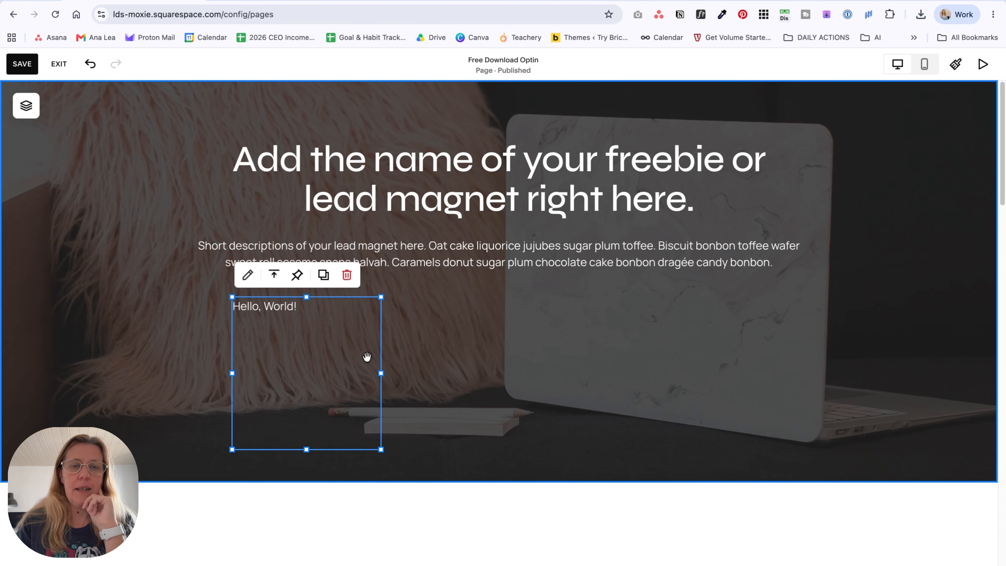
left_click_drag(382, 371, 804, 371)
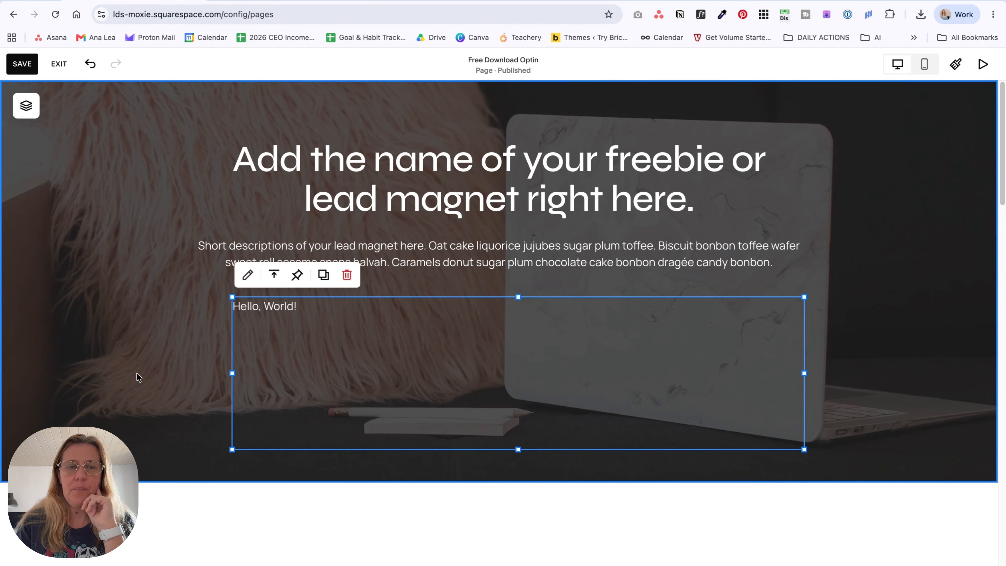
left_click_drag(231, 373, 193, 373)
- Replace the Code block's placeholder content with an opening <div align="center"> tag
left_click(210, 275)
left_click_drag(791, 390, 685, 367)
type("<")
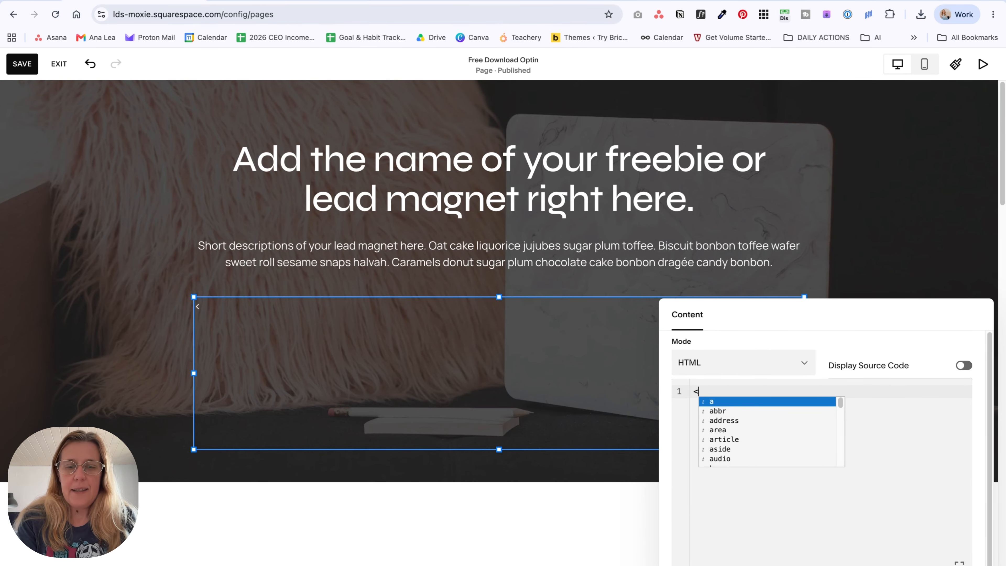
type("div align=\"c")
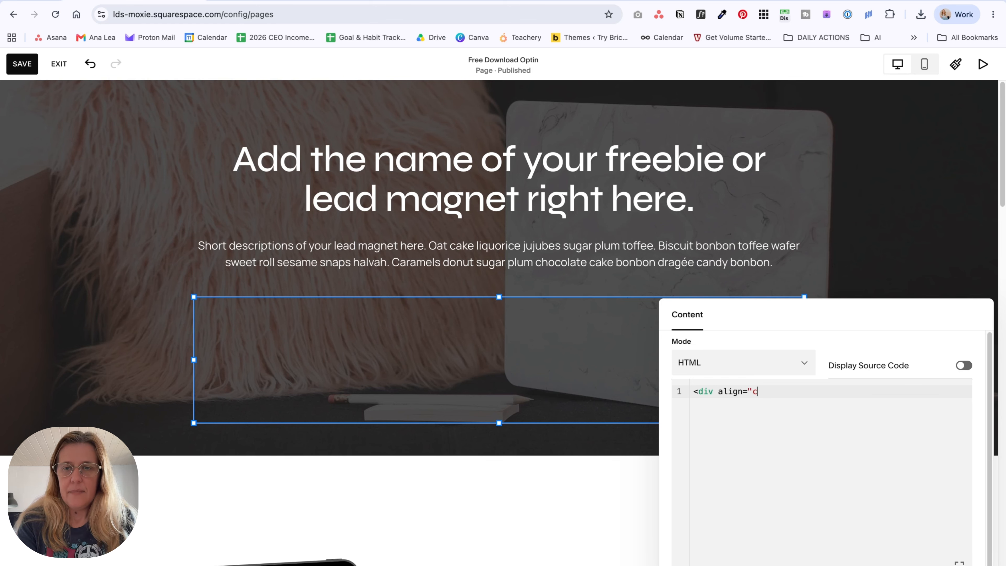
type("enter\">")
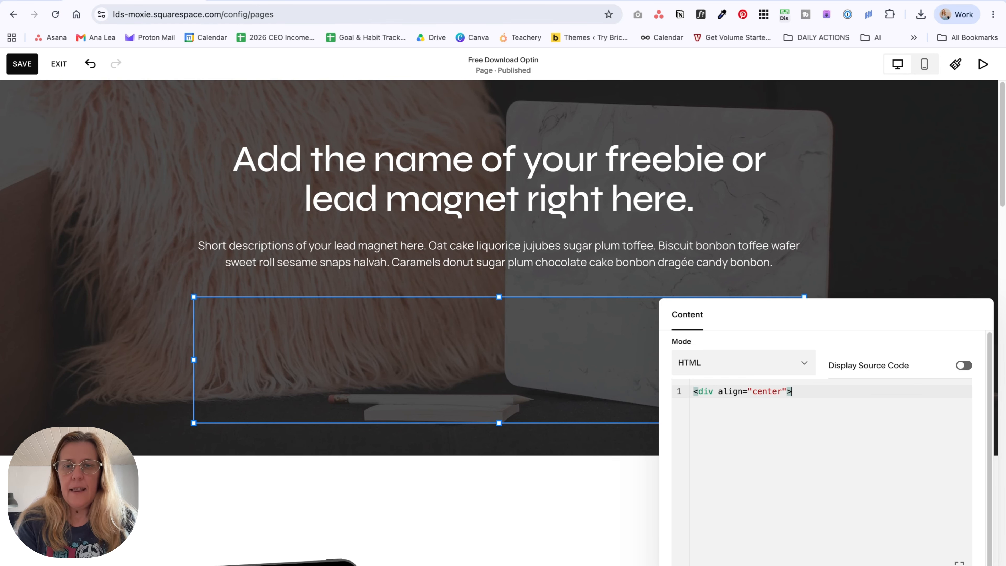
- Insert the copied Kit form script beneath the opening div tag and end the code with a closing </div> tag
key("Return")
key("super+v")
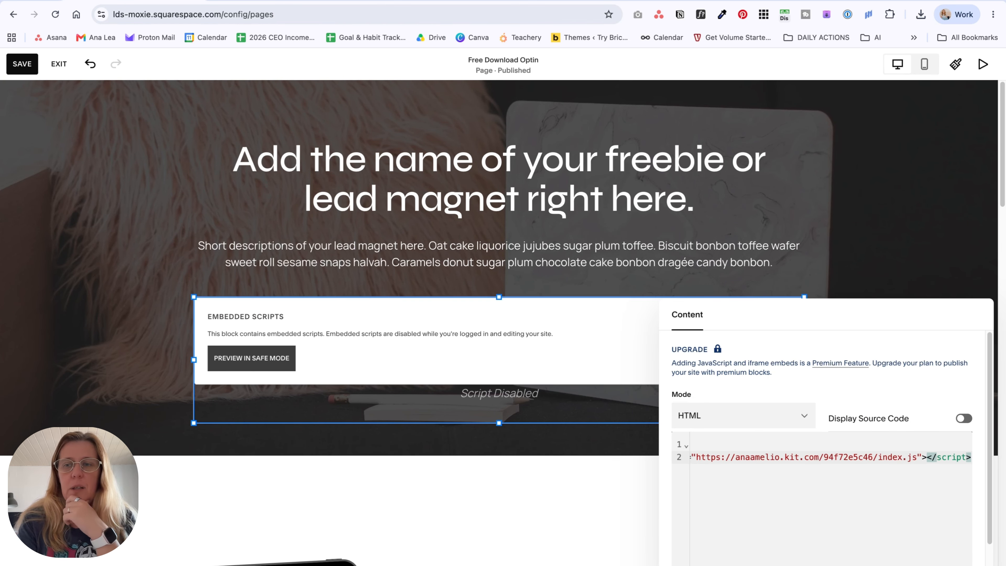
key("Return")
type("<")
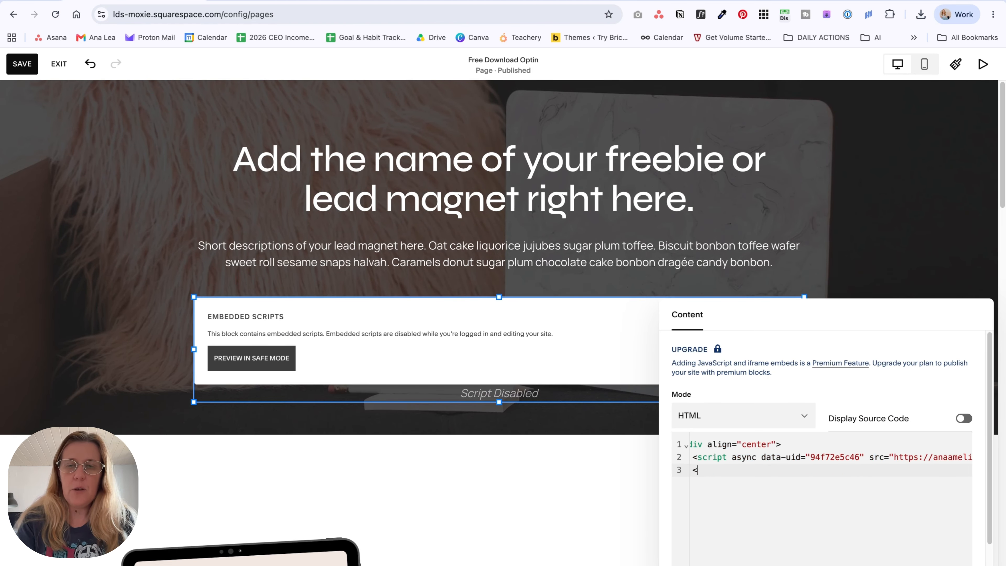
type("/div")
key("BackSpace")
key("BackSpace")
key("BackSpace")
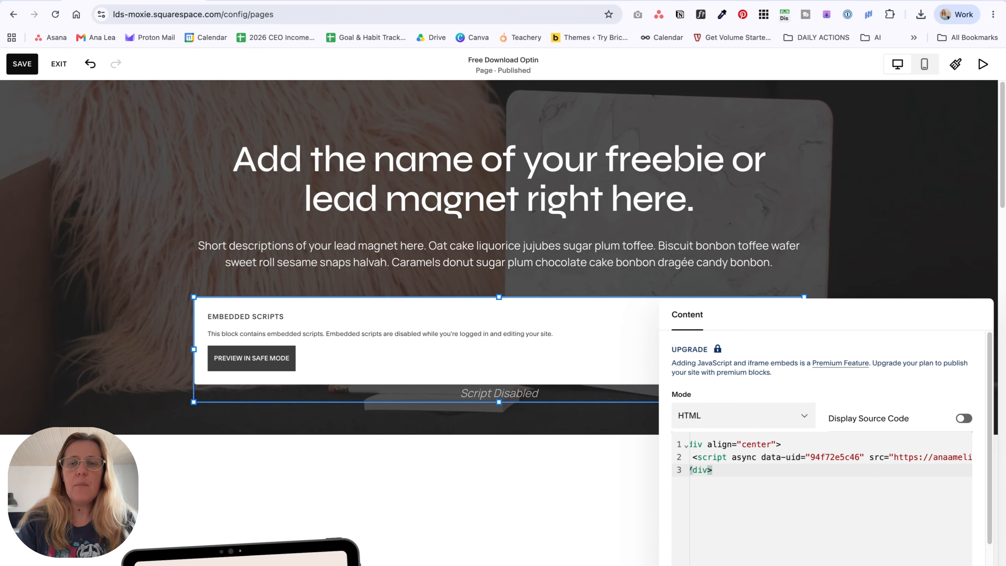
left_click(435, 289)
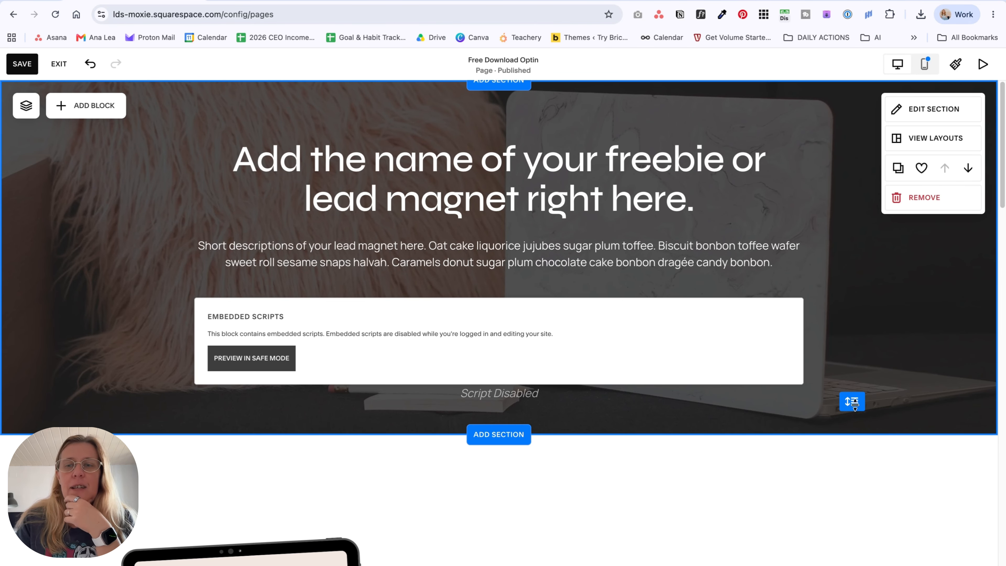
- Extend the first section's height slightly below the Code block and check the section's mobile layout
left_click_drag(853, 402, 853, 427)
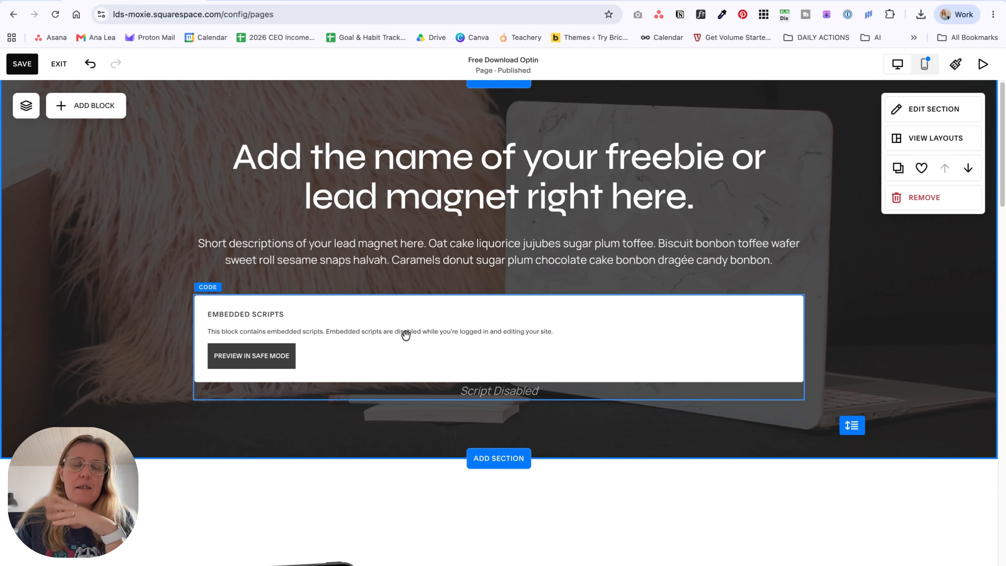
left_click(926, 65)
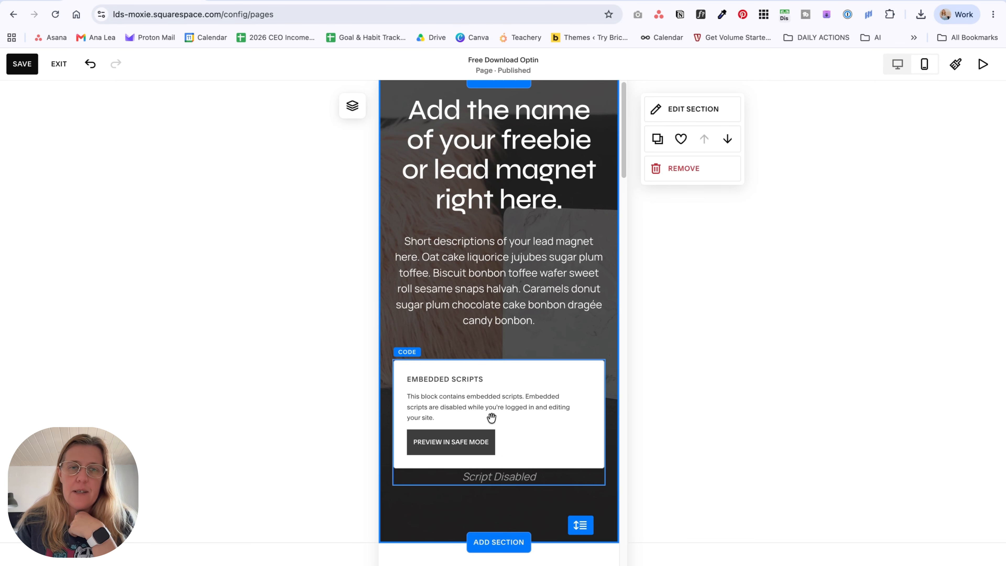
left_click(905, 68)
- Copy the Code block with the form script from the first section for reuse in the page's last section
scroll(532, 224, "down", 10)
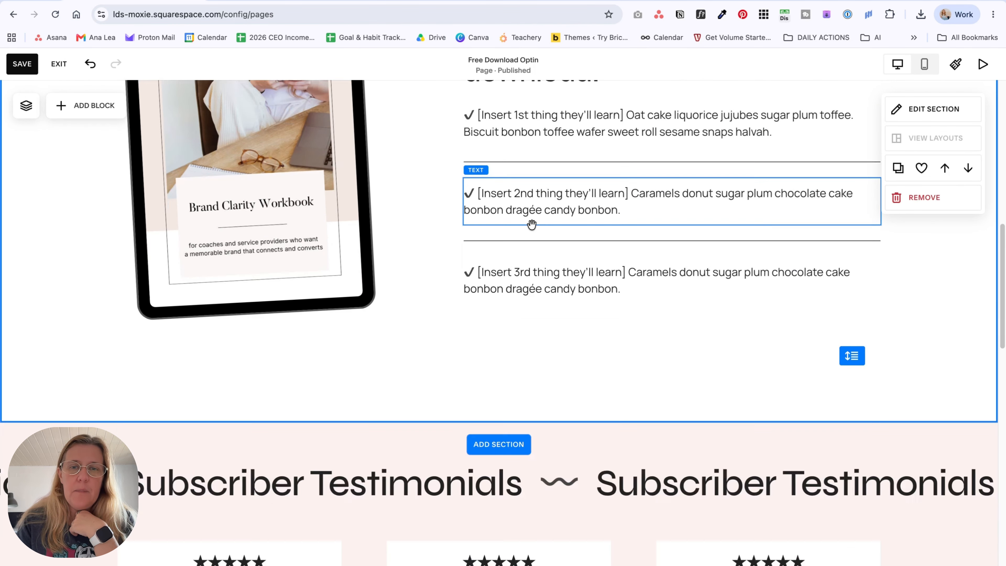
scroll(532, 225, "down", 20)
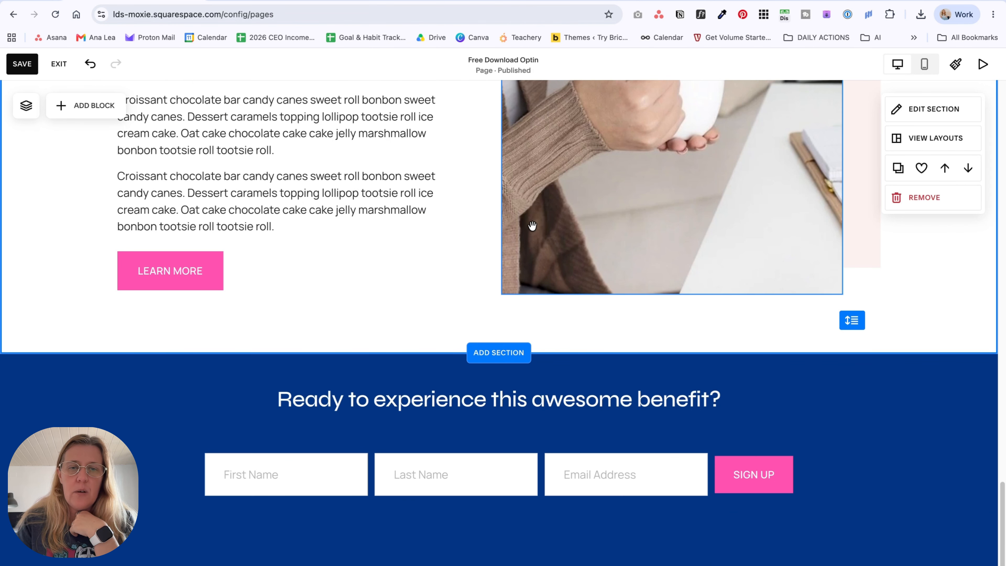
left_click(173, 474)
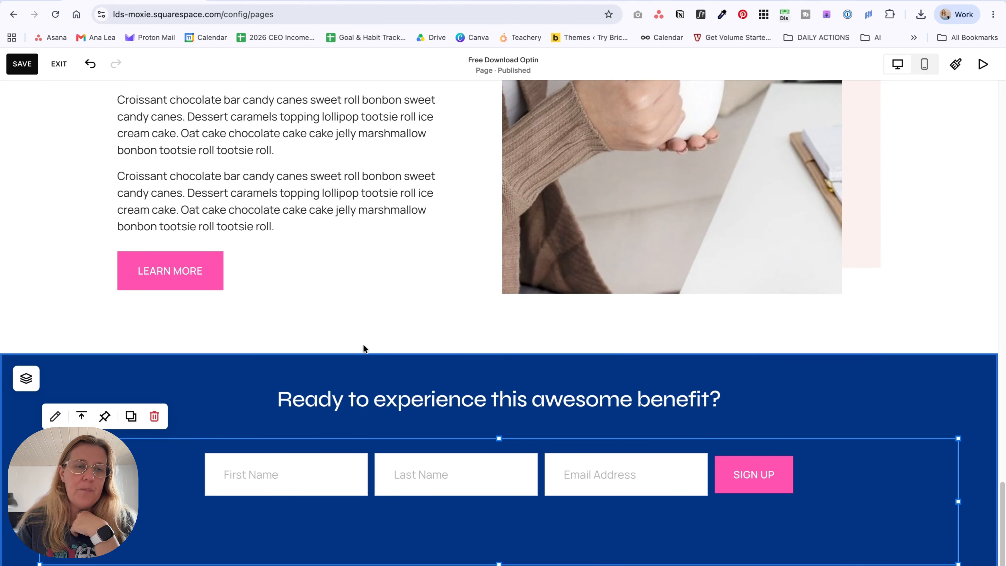
scroll(364, 348, "up", 20)
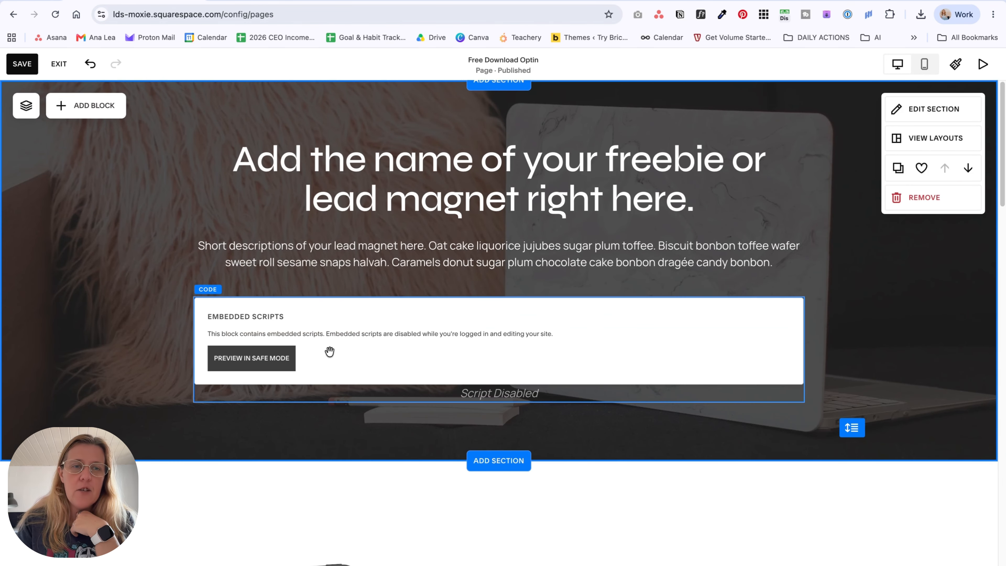
left_click(237, 318)
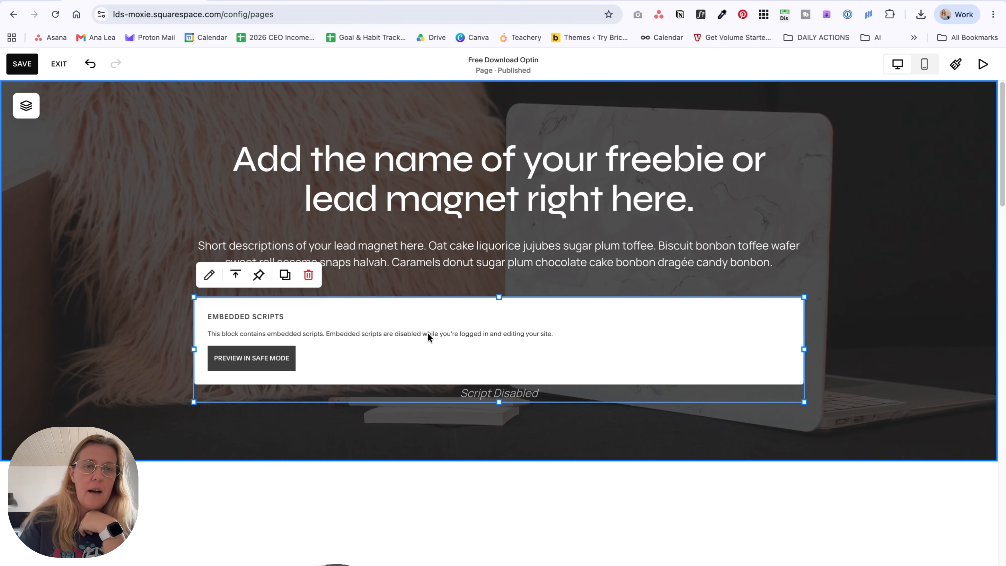
- Delete the sign-up form block from the blue "Ready to experience this awesome benefit?" section
scroll(439, 327, "down", 20)
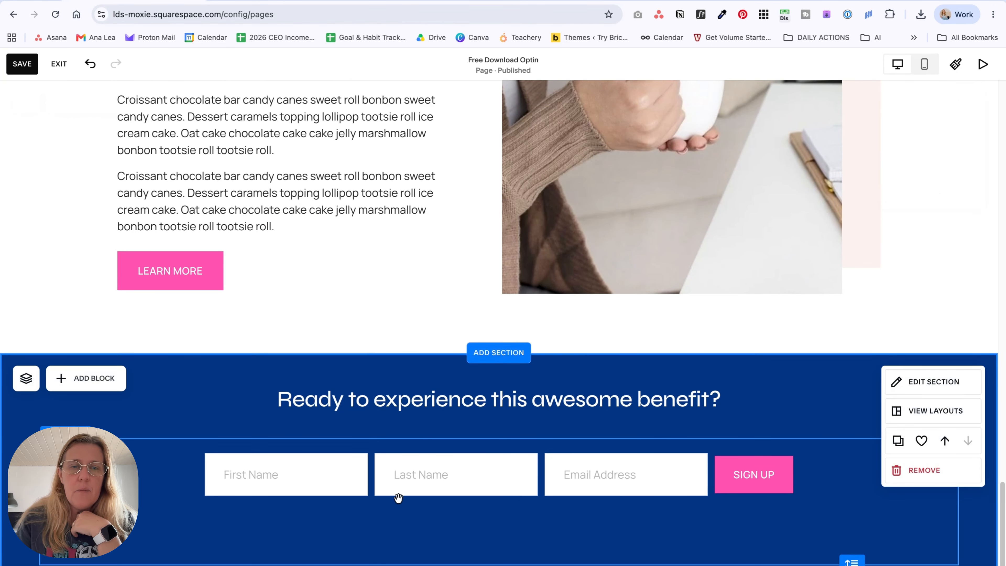
left_click(154, 475)
left_click(153, 416)
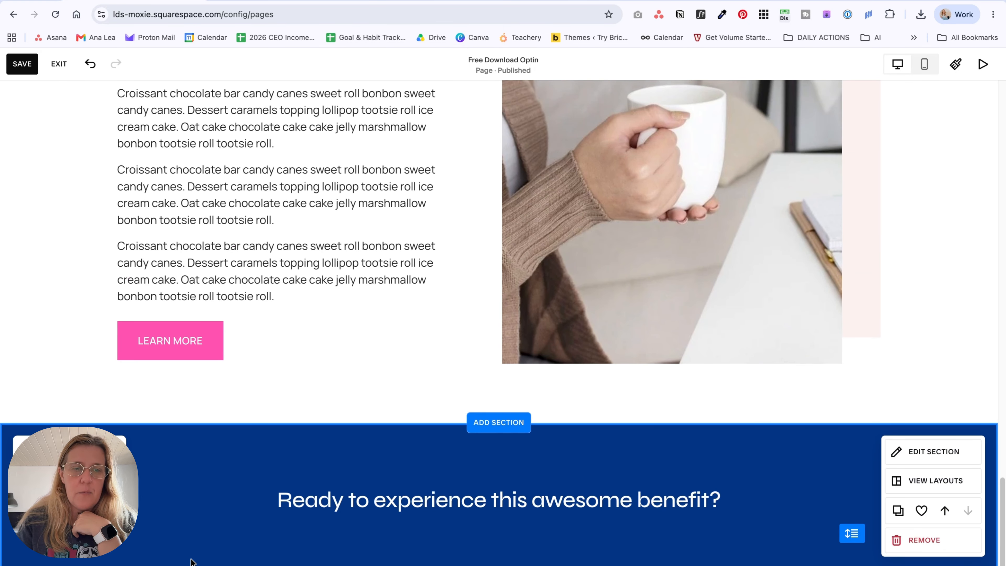
- Paste the copied Code block into the blue section and place it below the "Ready to experience this awesome benefit?" heading
key("super+v")
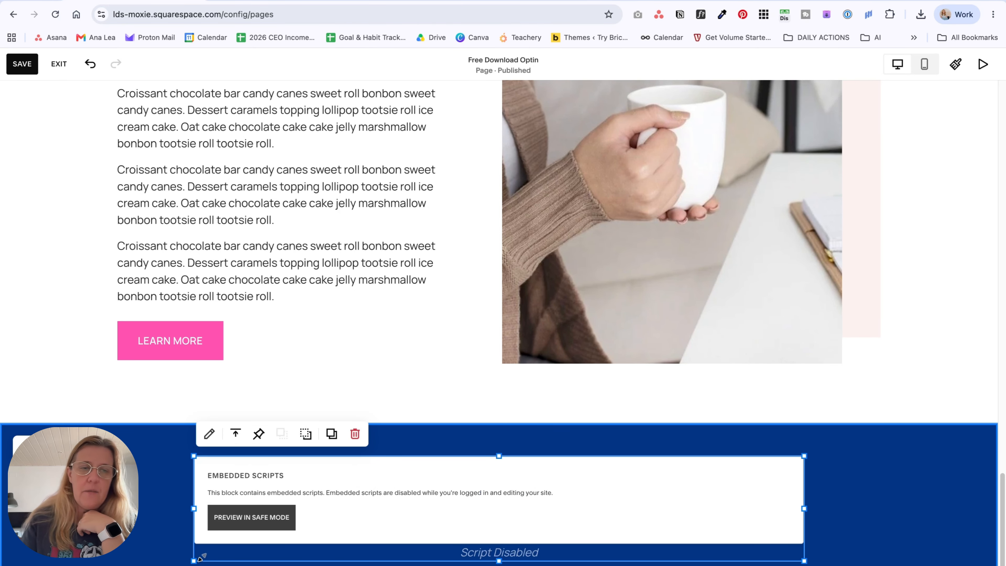
scroll(234, 437, "down", 1)
left_click_drag(487, 467, 524, 526)
scroll(850, 490, "down", 3)
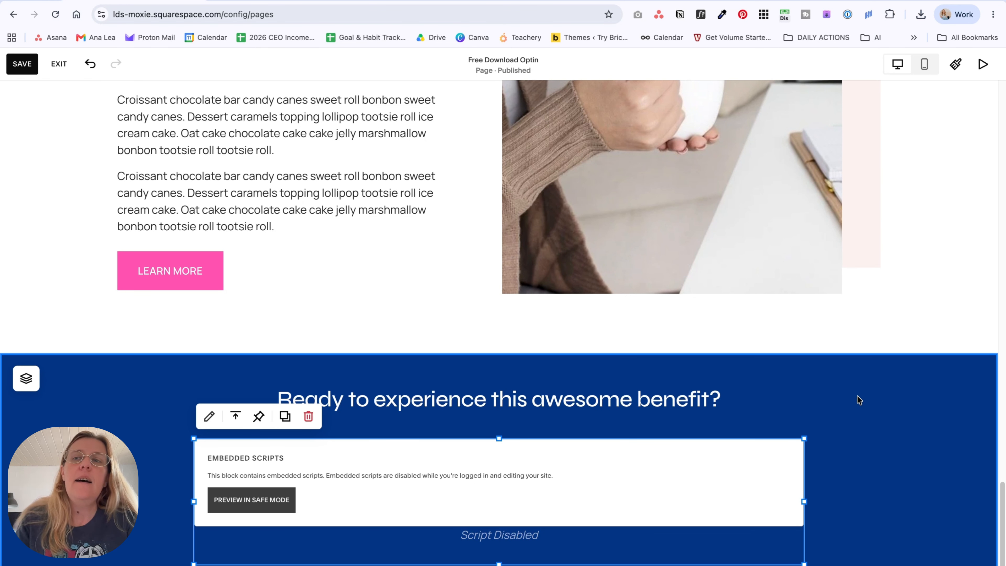
- Save the page and check its mobile layout, then return to the desktop layout
left_click(20, 64)
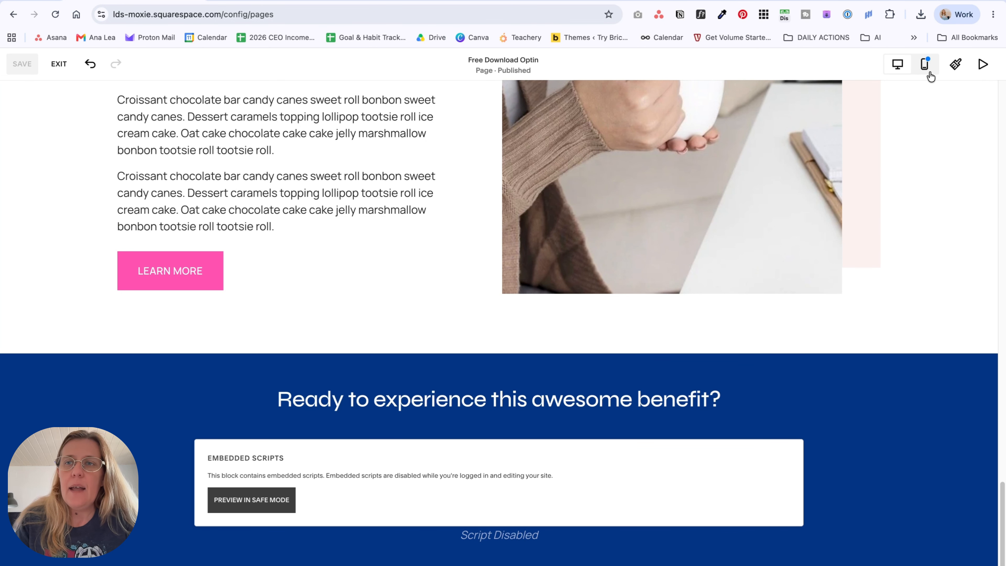
left_click(925, 64)
scroll(559, 224, "down", 1)
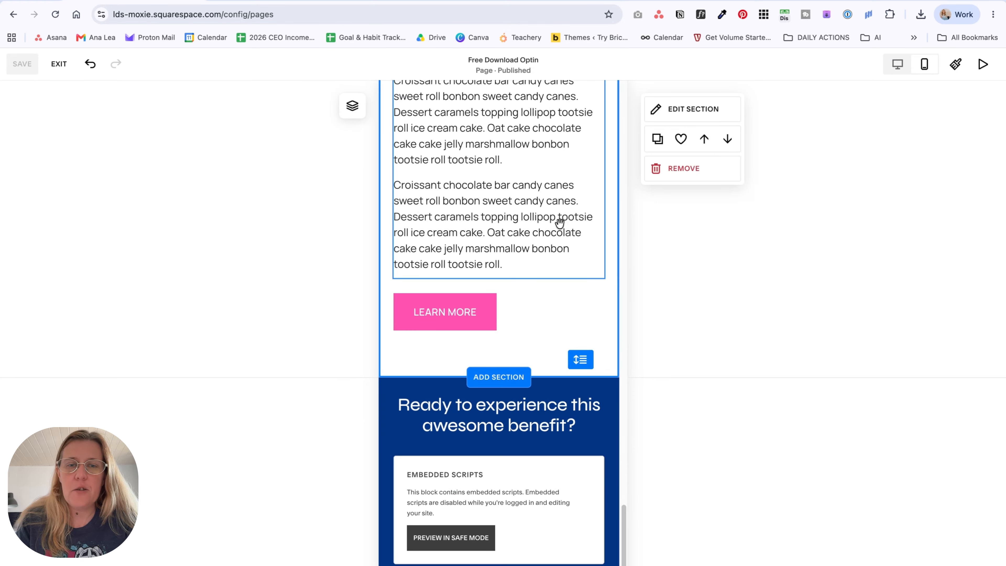
scroll(554, 125, "up", 20)
left_click(898, 64)
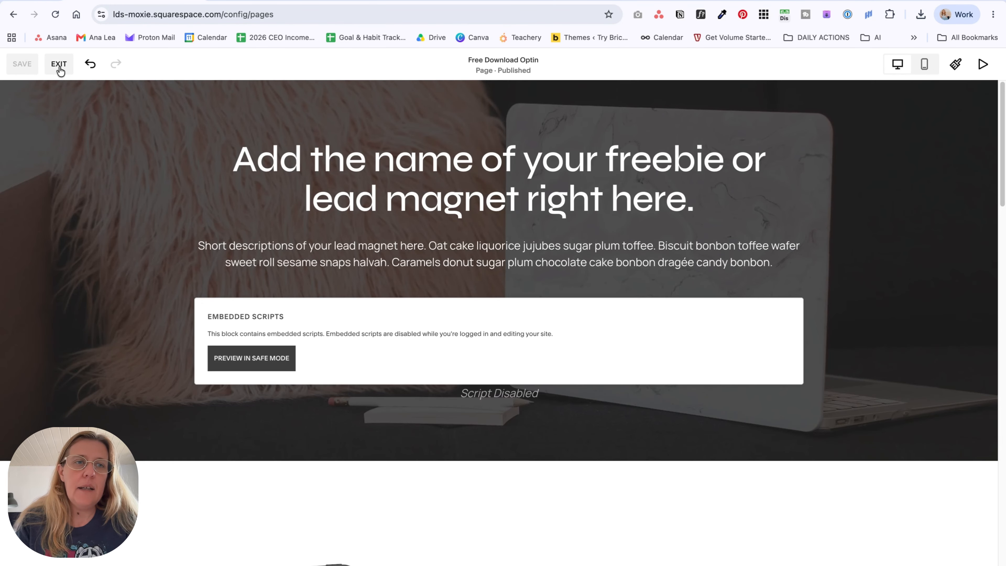
- Leave page editing and check the live opt-in forms in the page's first and last sections
left_click(59, 64)
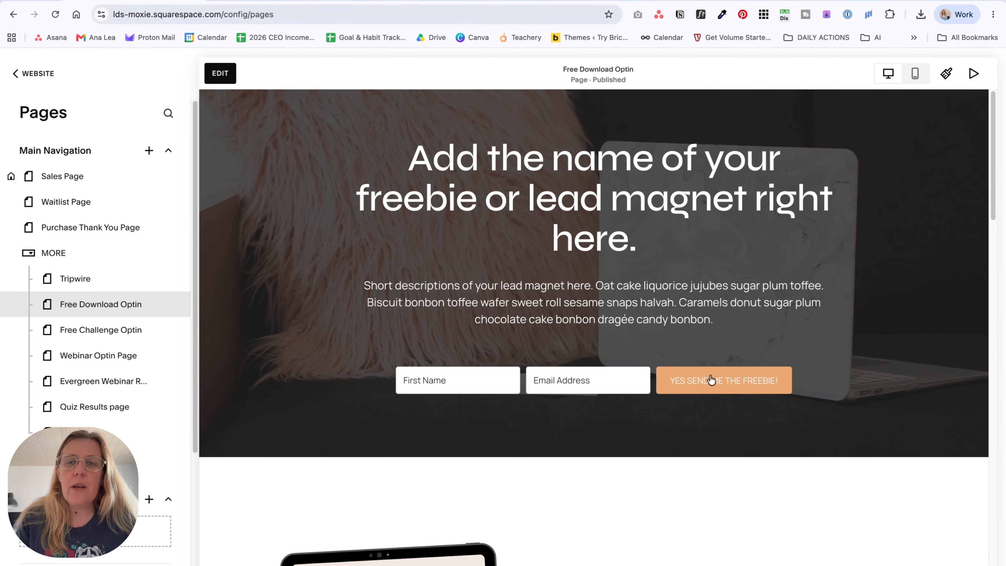
scroll(809, 307, "down", 15)
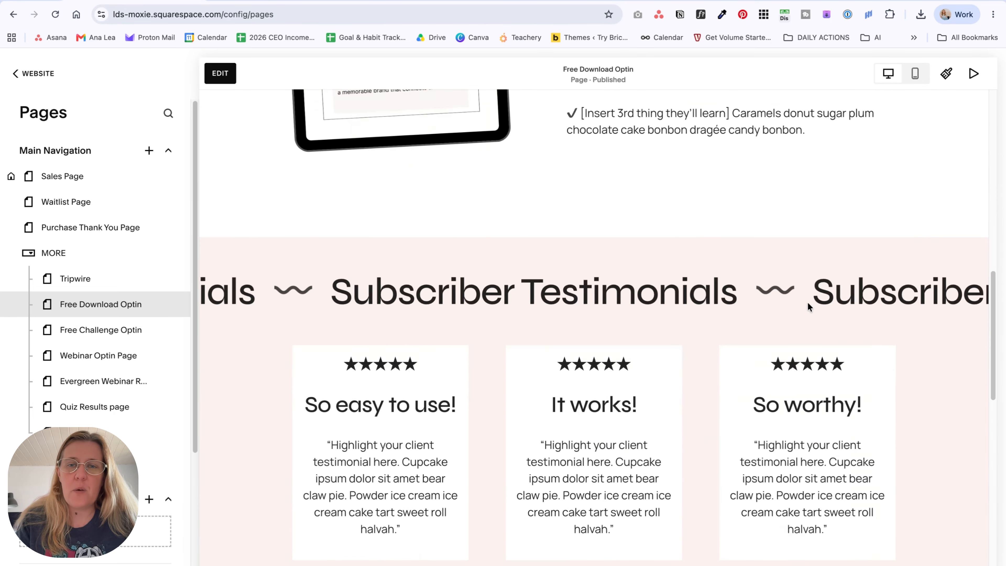
scroll(809, 306, "down", 10)
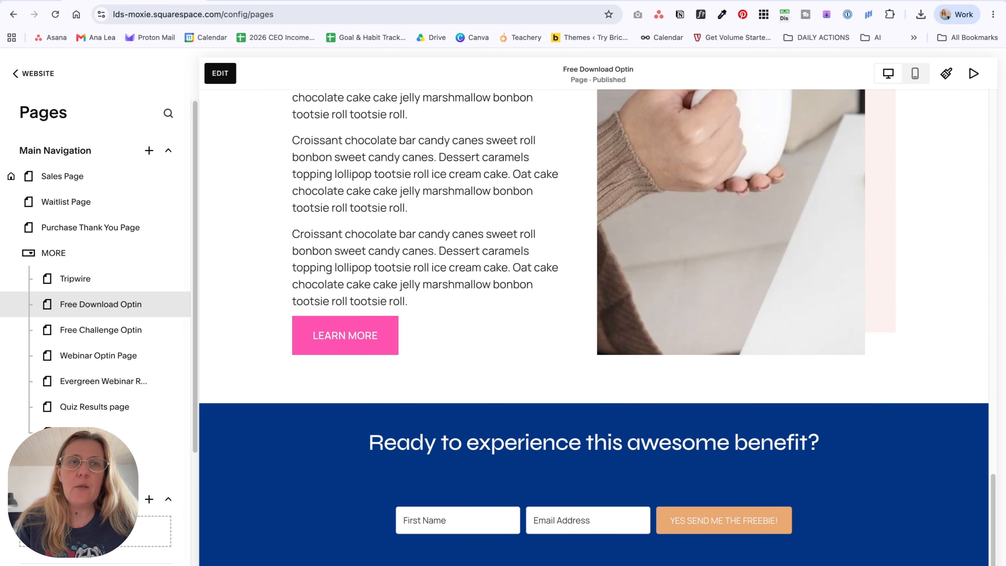
- Switch to Kit, close the embed code dialog and start a new automation rule
left_click(272, 2)
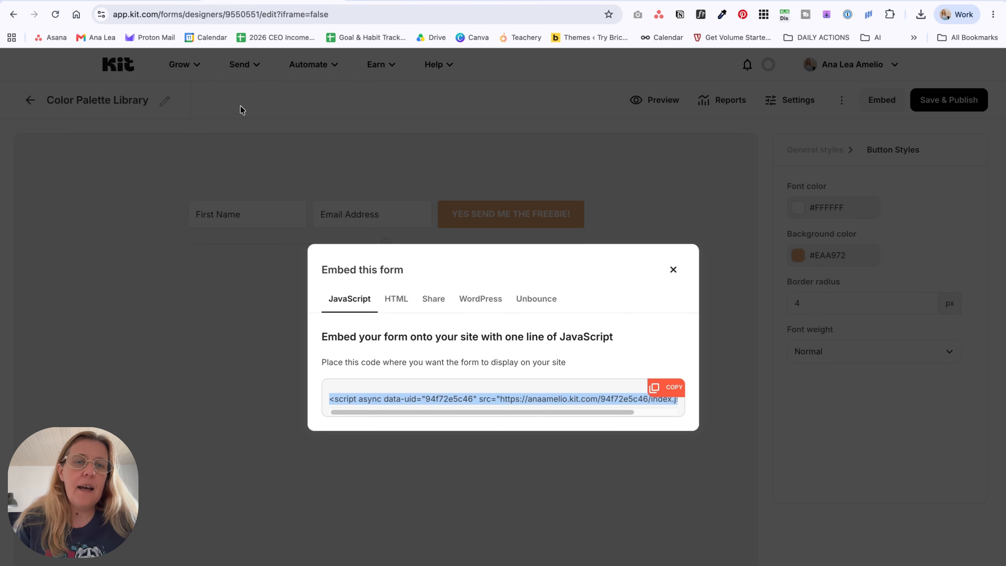
left_click(673, 271)
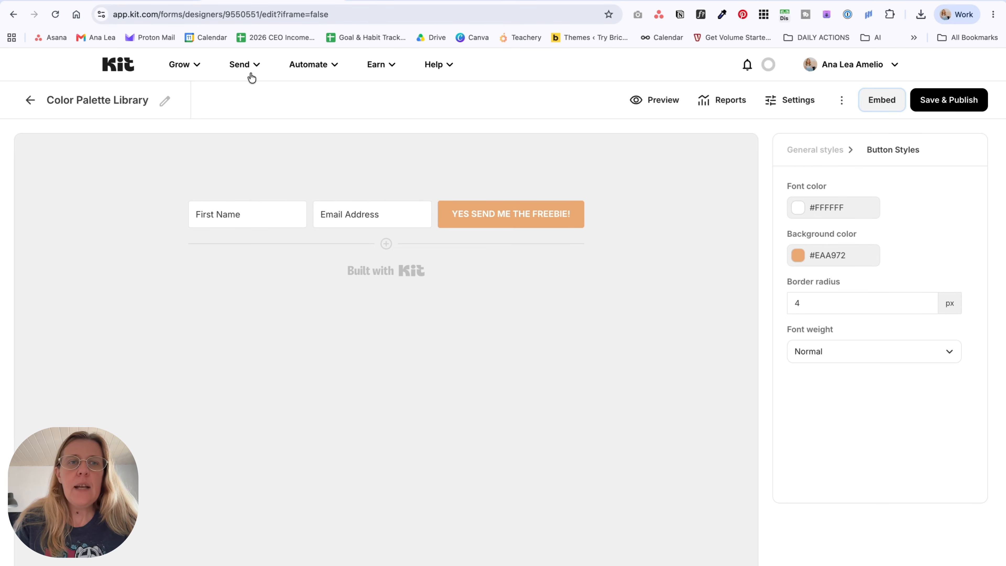
left_click(323, 67)
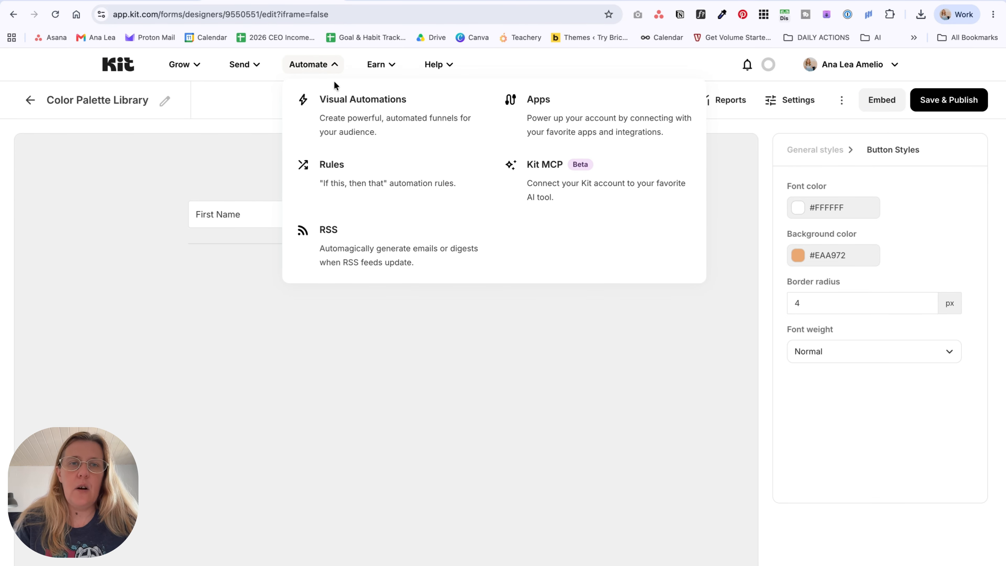
left_click(351, 180)
left_click(856, 109)
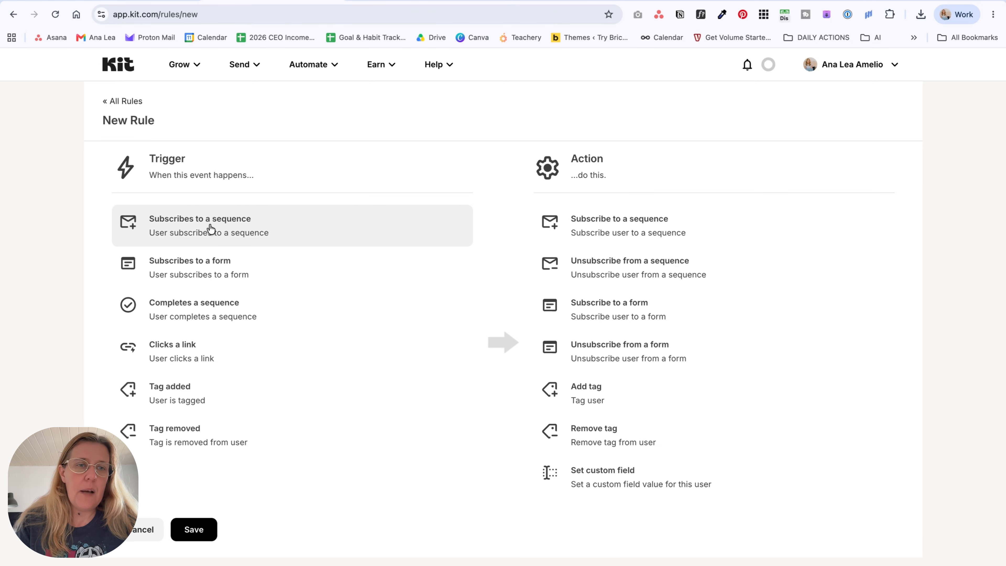
- Set the rule's trigger to subscribing to the Color Palette Library form
left_click(236, 273)
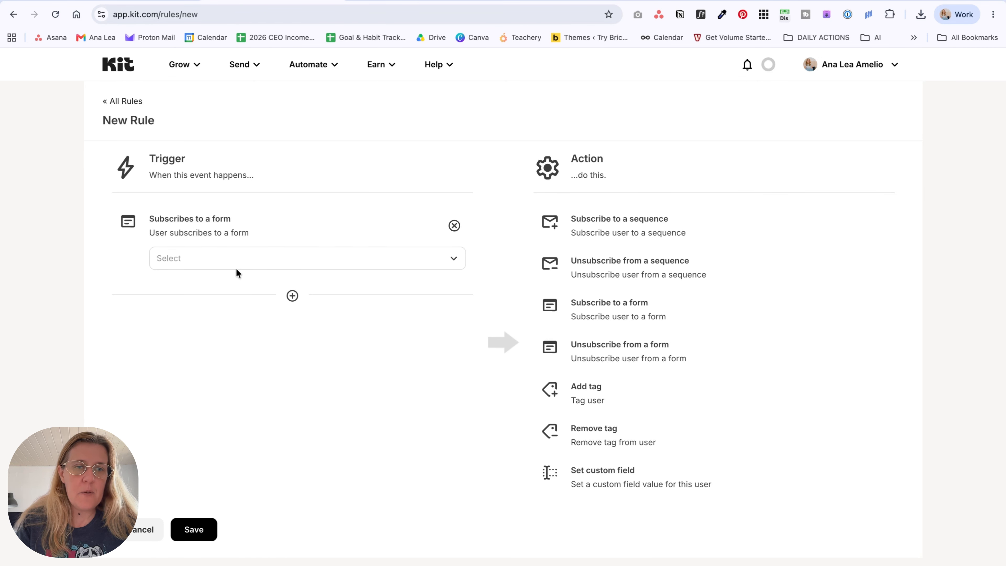
left_click(314, 261)
left_click(241, 286)
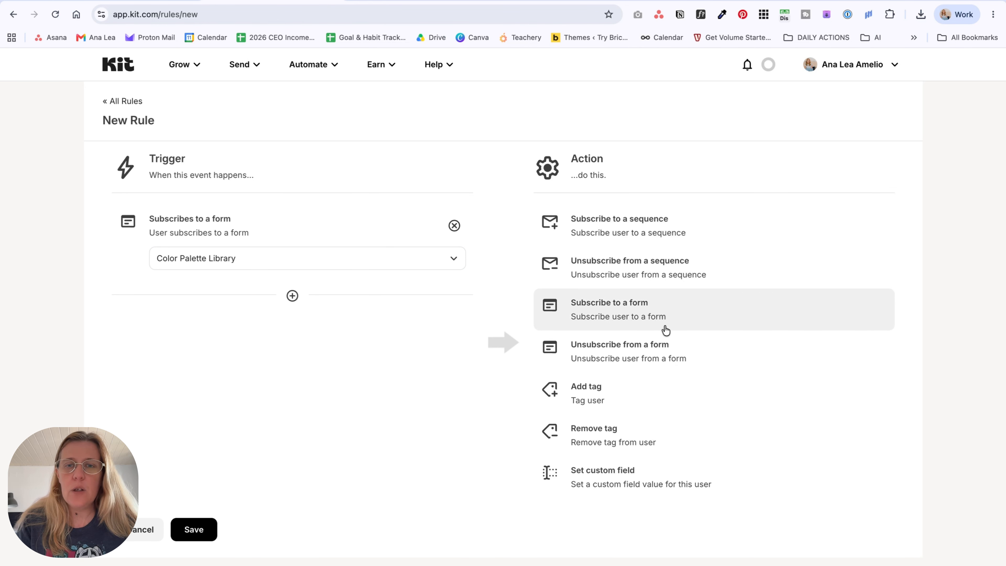
- Make the rule's action add a new tag named "[FREEBIE] Color Palette Library" and save the rule
left_click(675, 406)
left_click(681, 260)
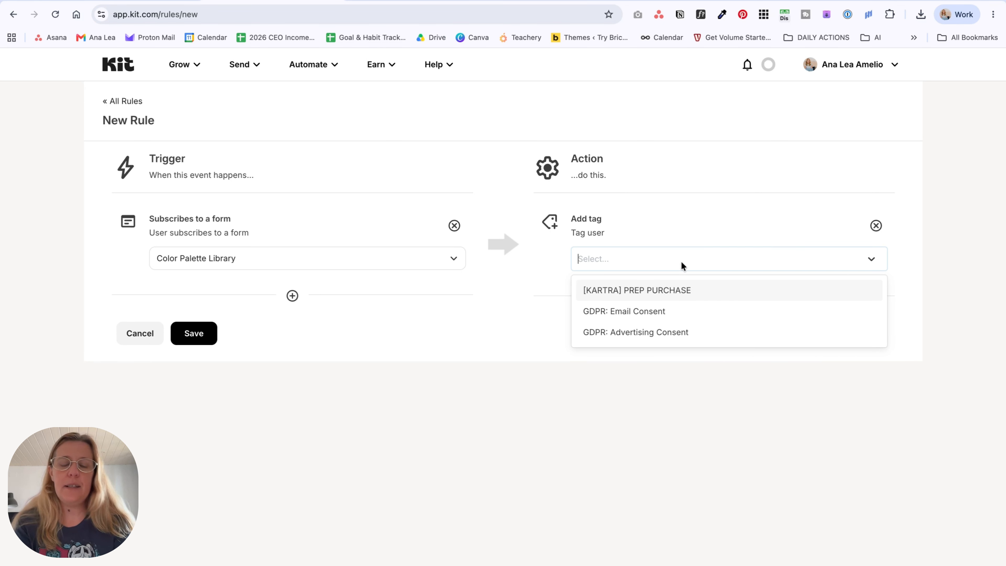
type("[FRE")
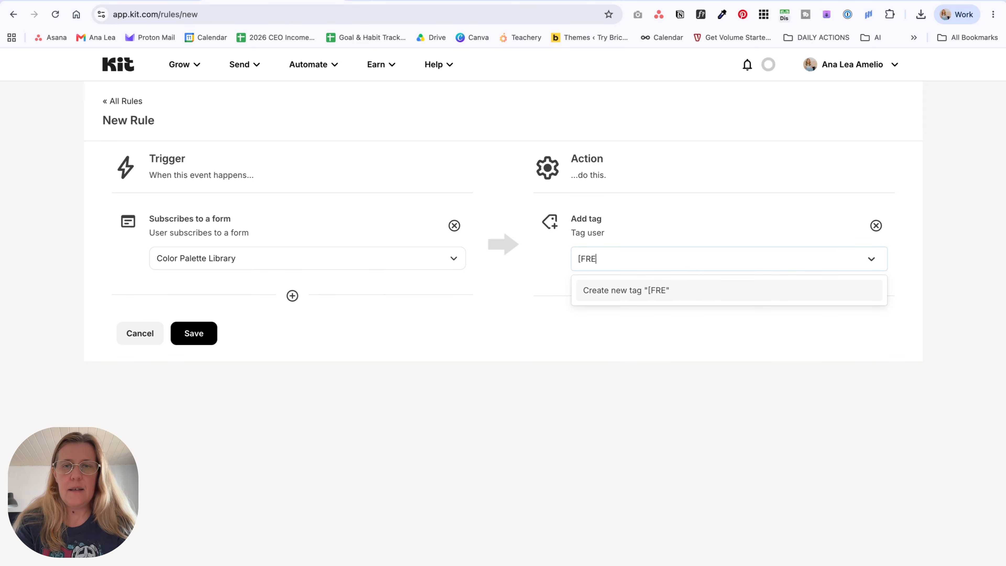
type("EB")
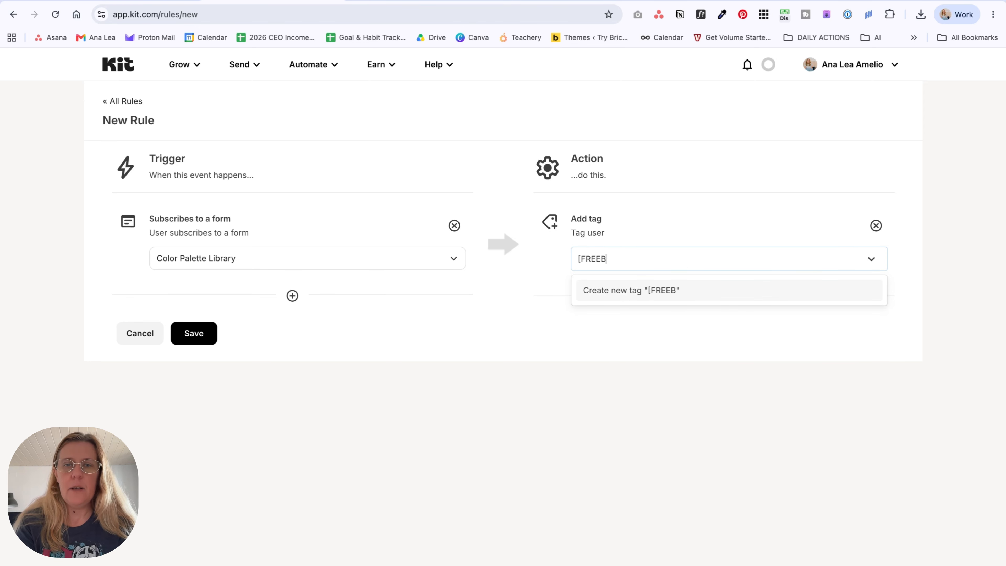
type("IE] ")
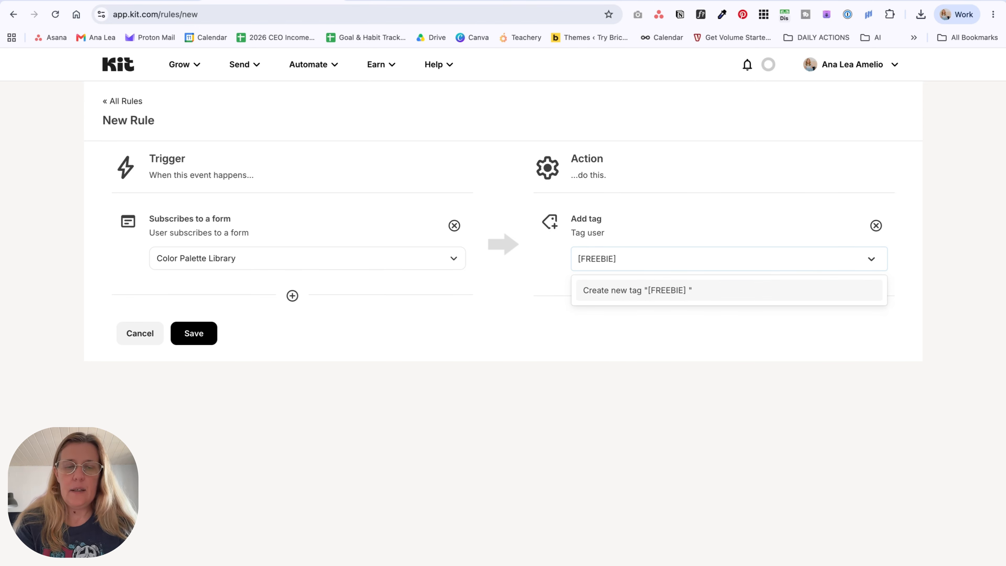
type("COlo")
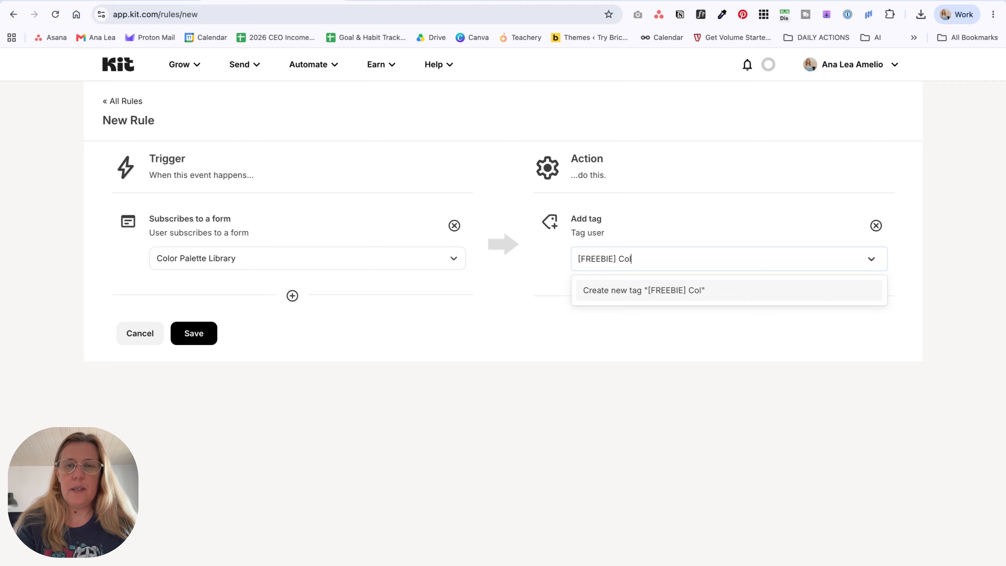
type("or Palette L")
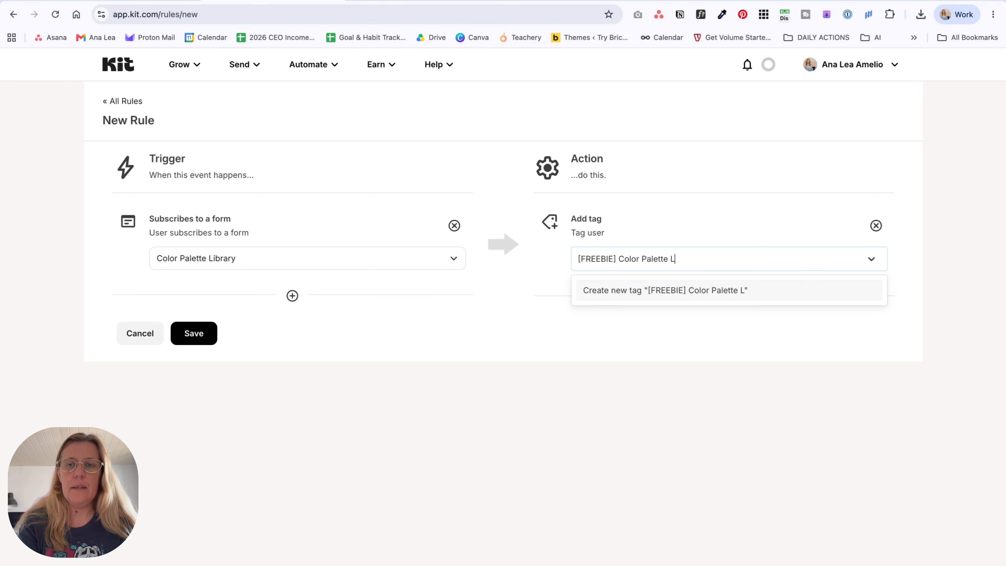
type("ibrary")
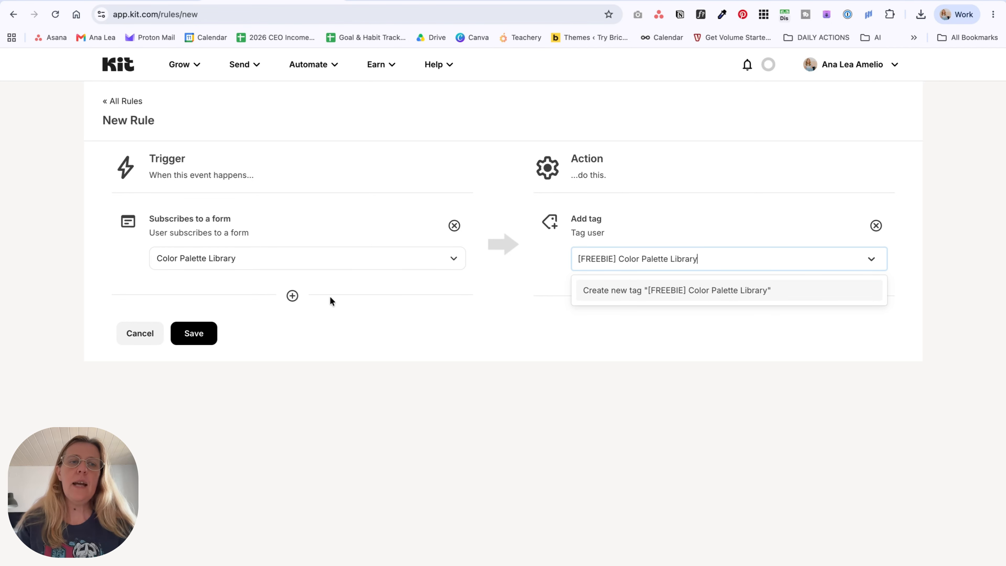
left_click(194, 333)
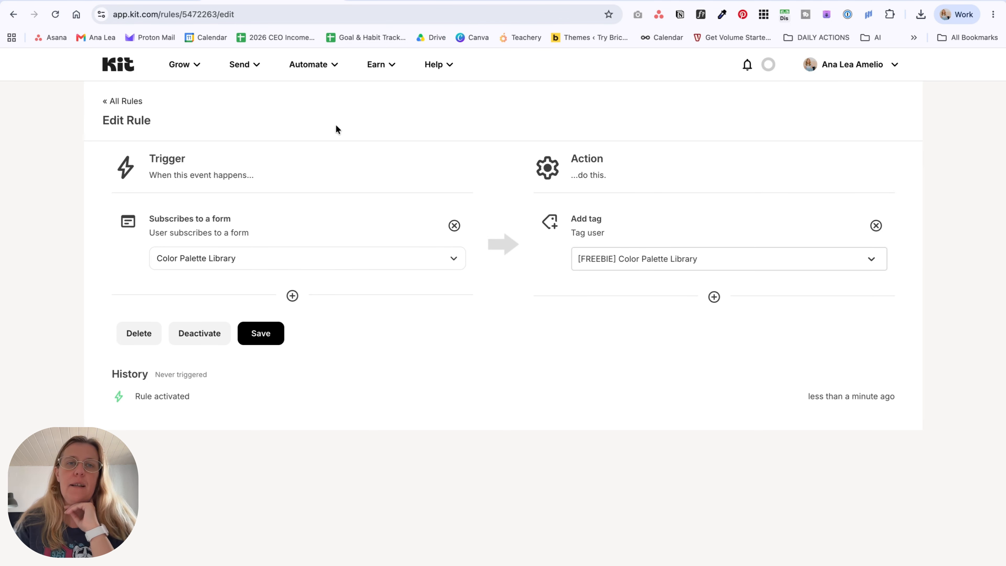
- Create a new visual automation from scratch and start choosing its entry point
left_click(306, 74)
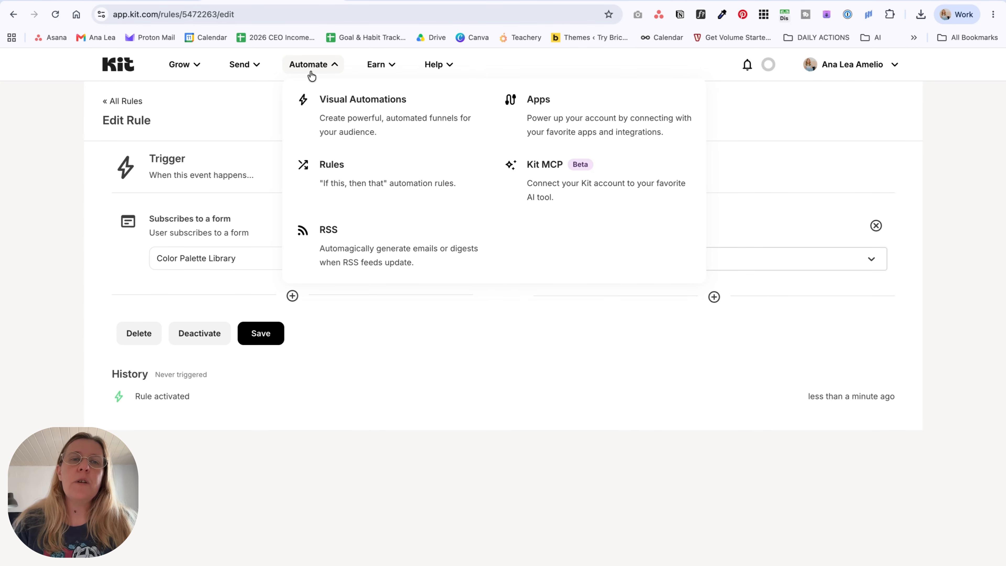
left_click(348, 134)
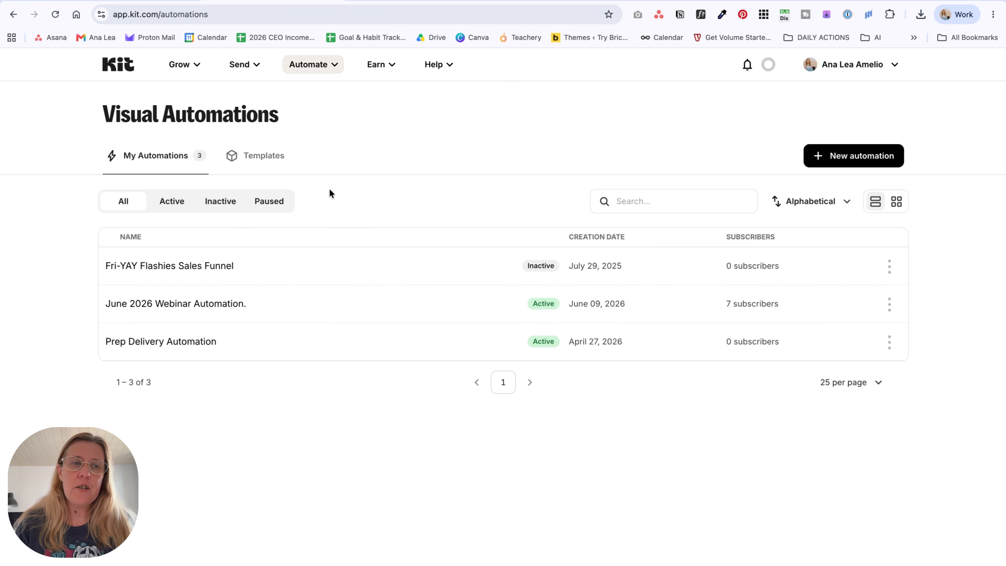
left_click(854, 155)
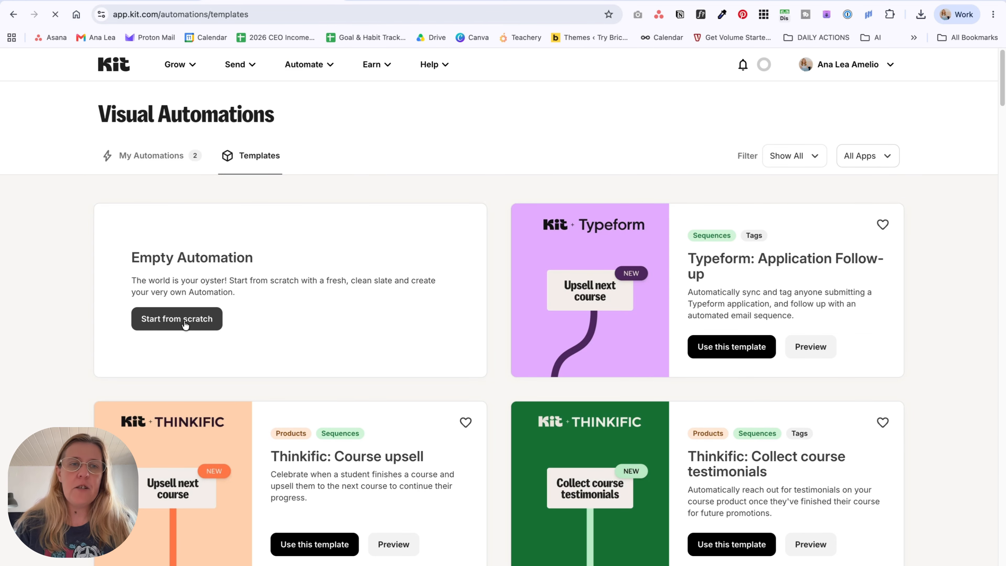
left_click(563, 250)
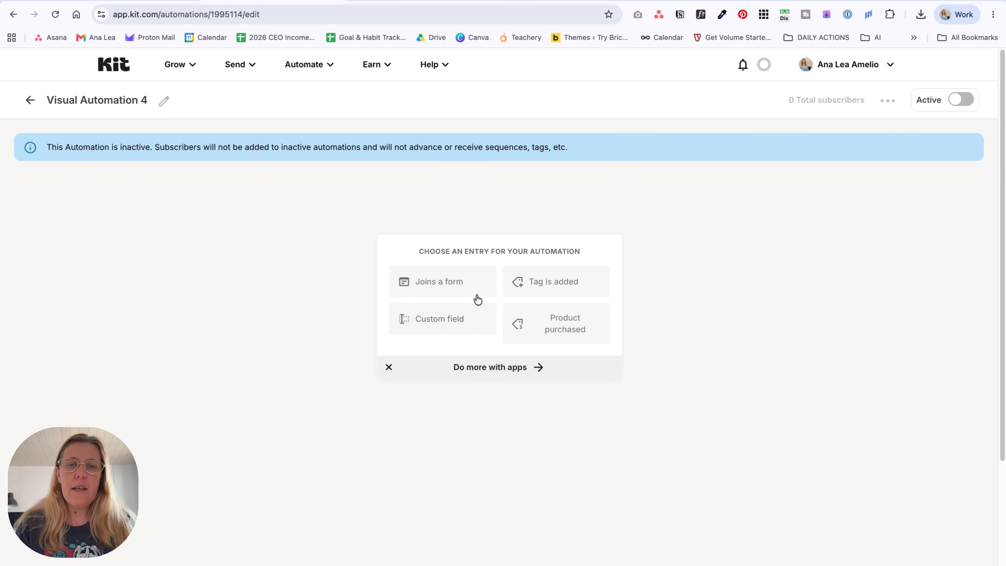
- Set the automation's entry point to being tagged with [FREEBIE] Color Palette Library
left_click(549, 281)
left_click(483, 313)
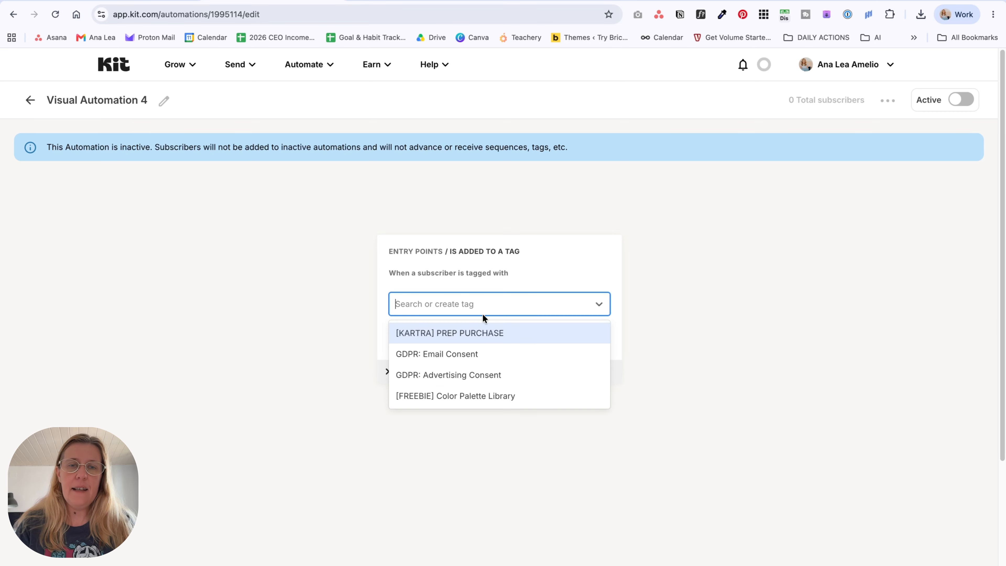
left_click(441, 397)
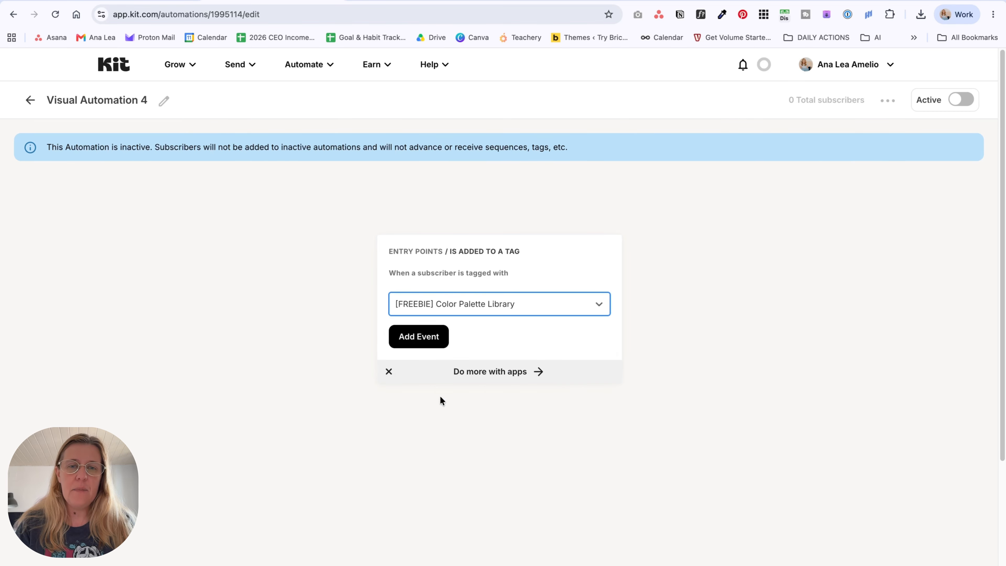
left_click(421, 341)
- Add an email sequence action below the tag entry point, creating a new sequence named "Welcome Sequence"
left_click(498, 362)
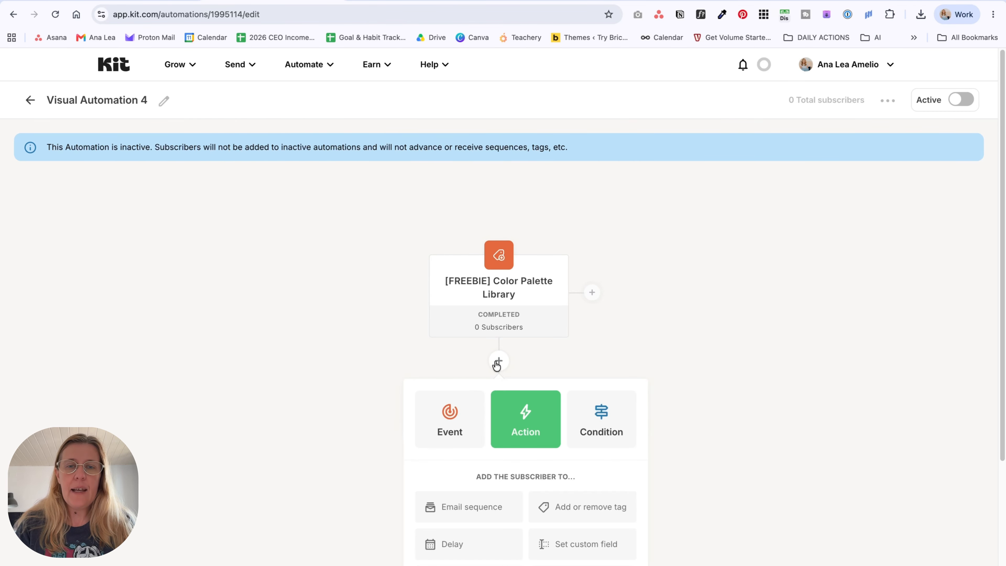
scroll(848, 424, "down", 5)
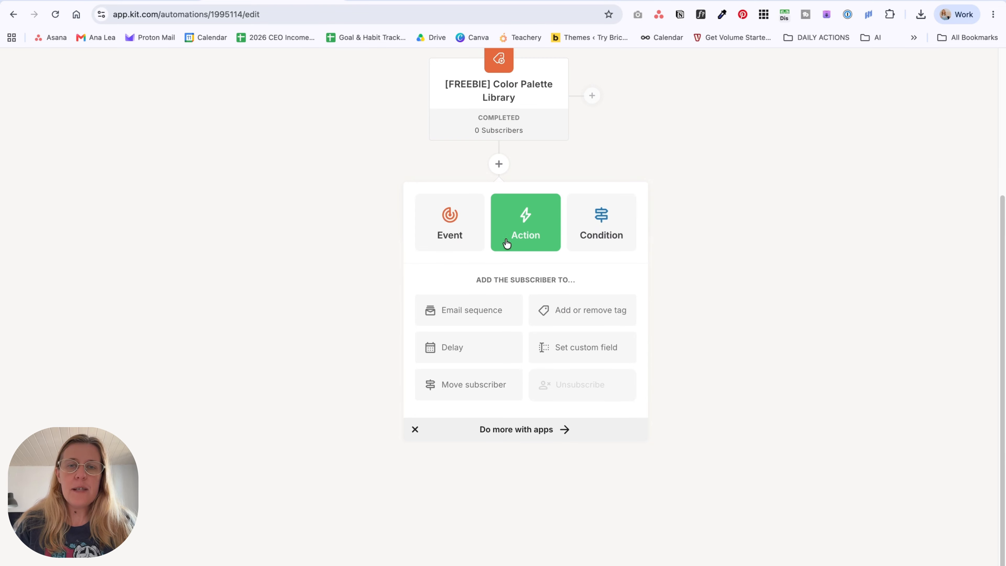
left_click(476, 316)
left_click(563, 335)
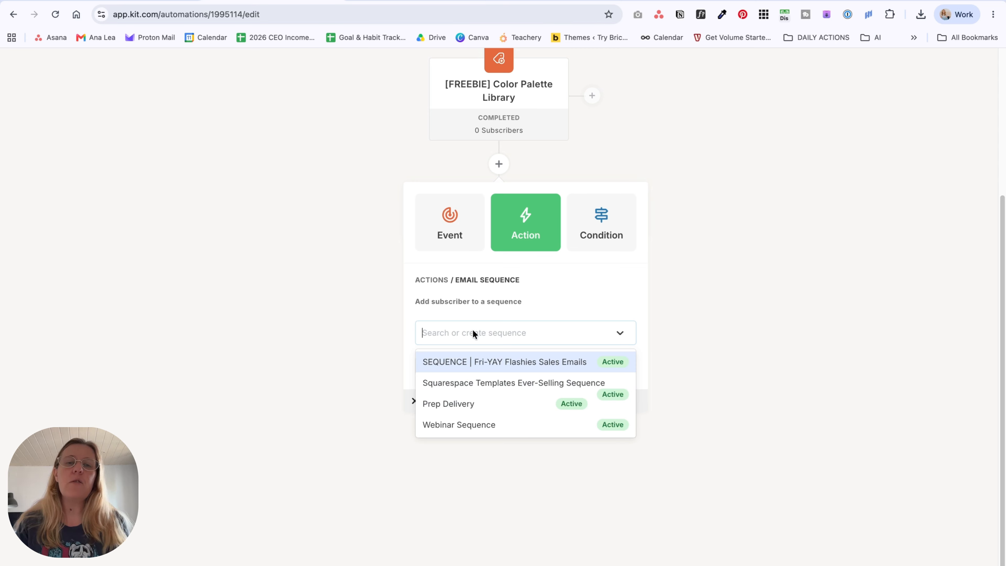
type("Welcome")
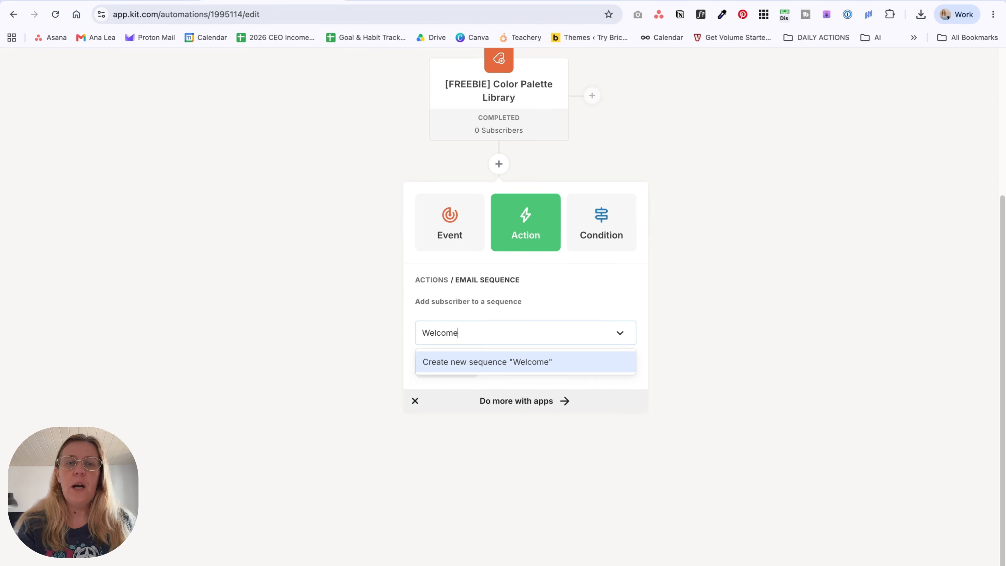
type(" Sequence")
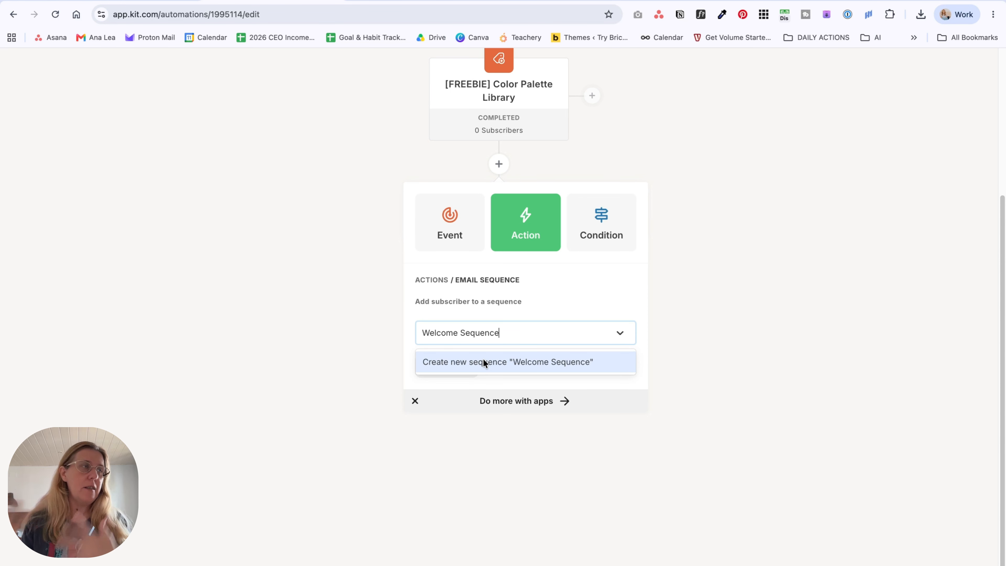
left_click(516, 369)
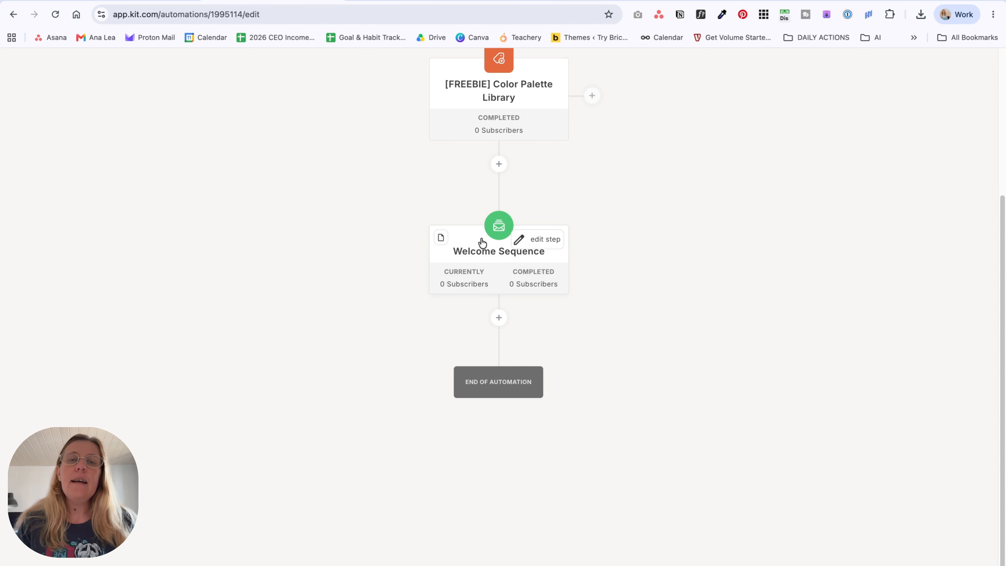
left_click(498, 229)
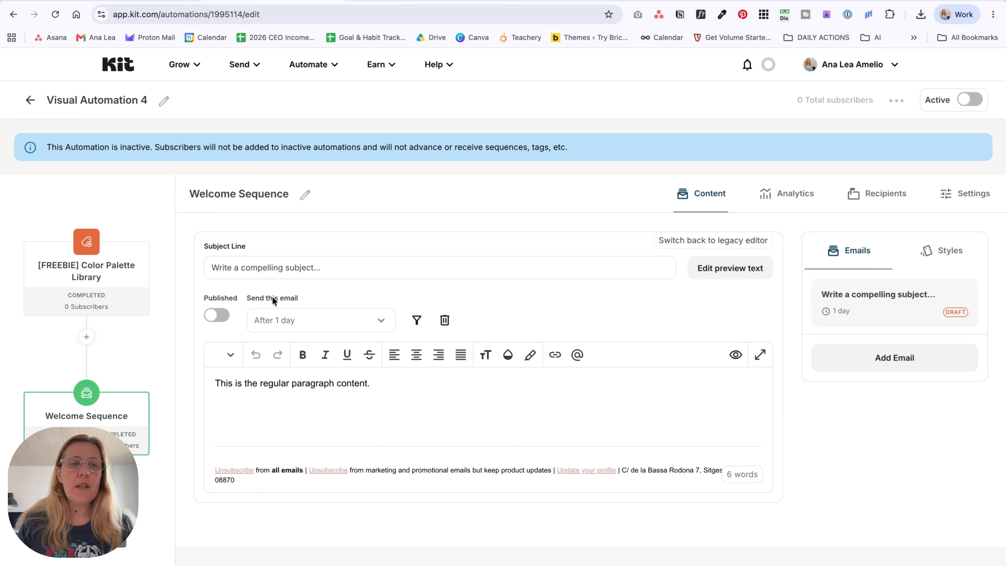
left_click(973, 100)
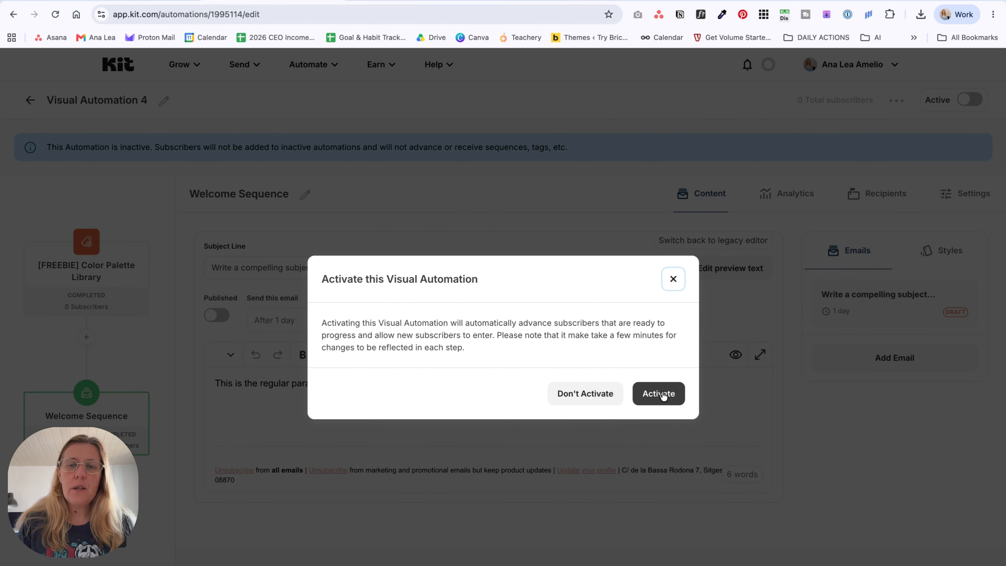
left_click(659, 394)
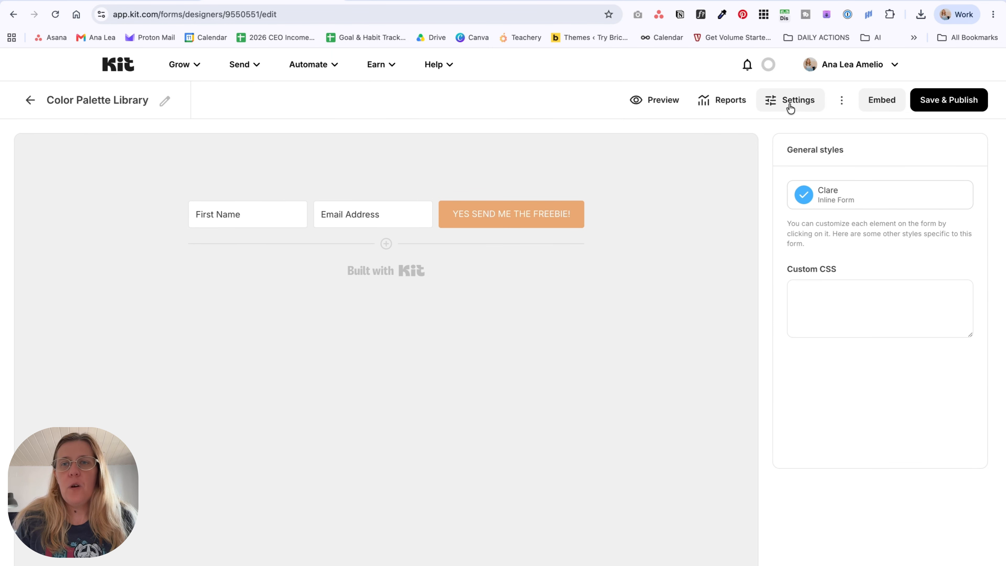
left_click(807, 104)
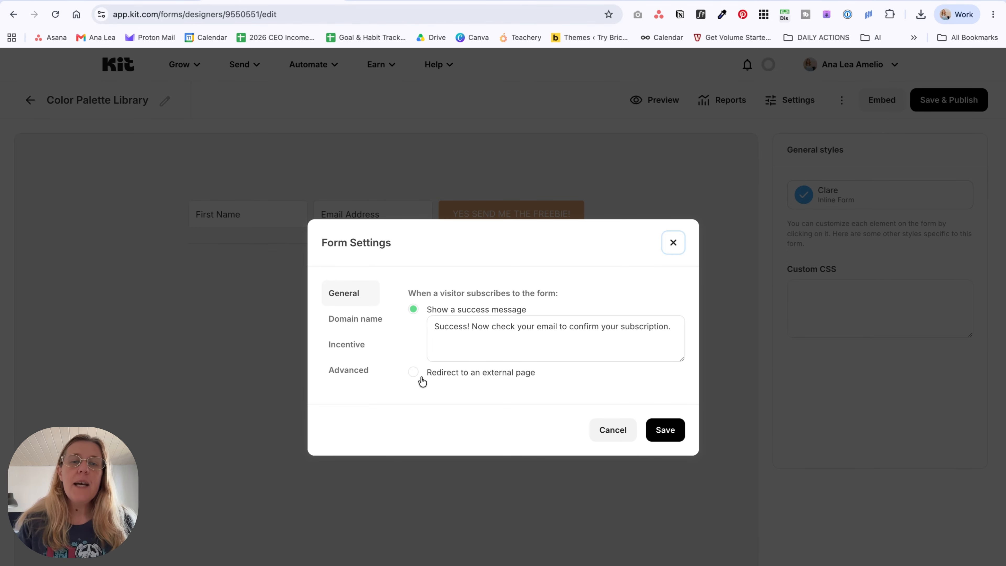
left_click(413, 374)
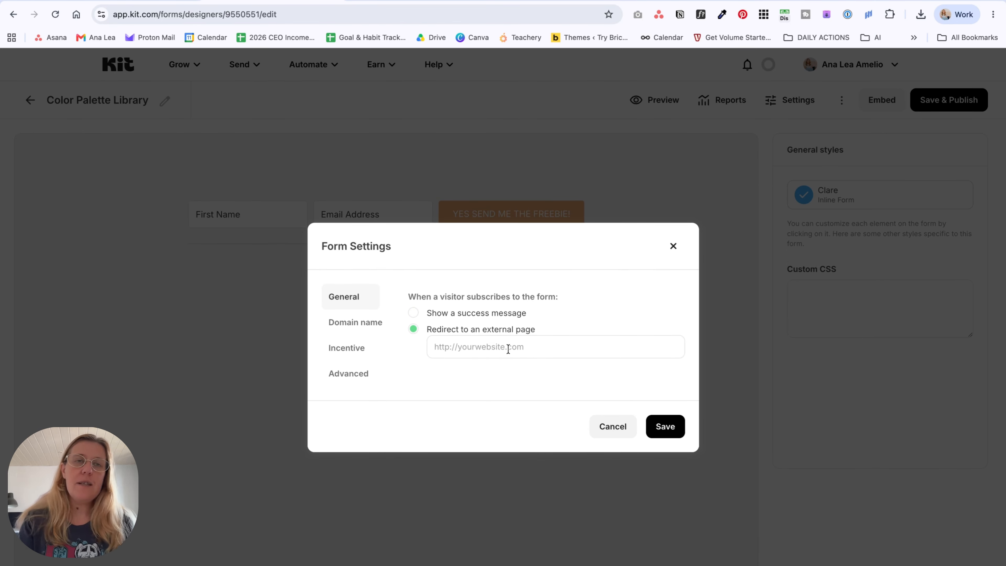
left_click(164, 1)
left_click_drag(222, 15, 100, 14)
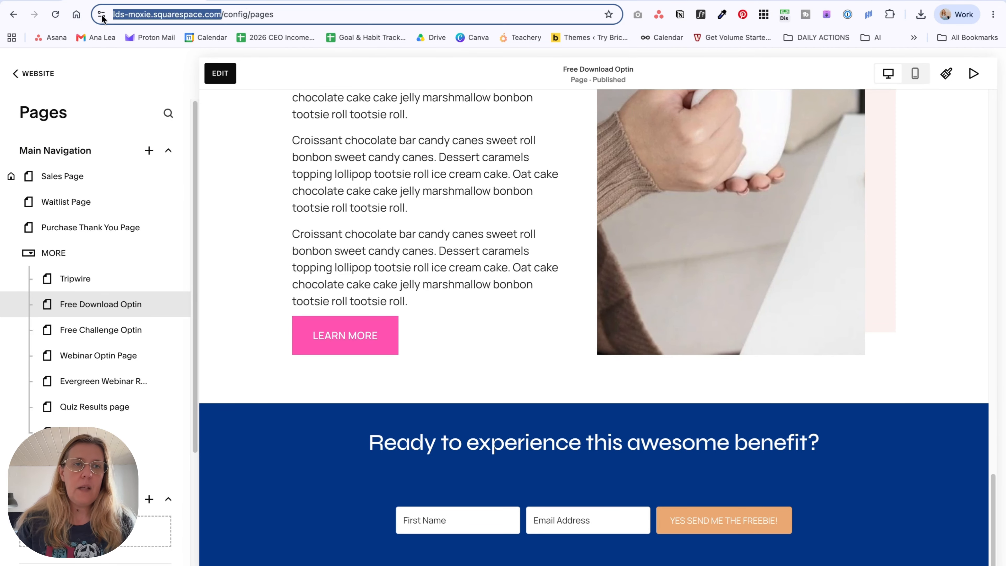
left_click(241, 0)
type("https://lds-moxie.squarespace.com/thank-you")
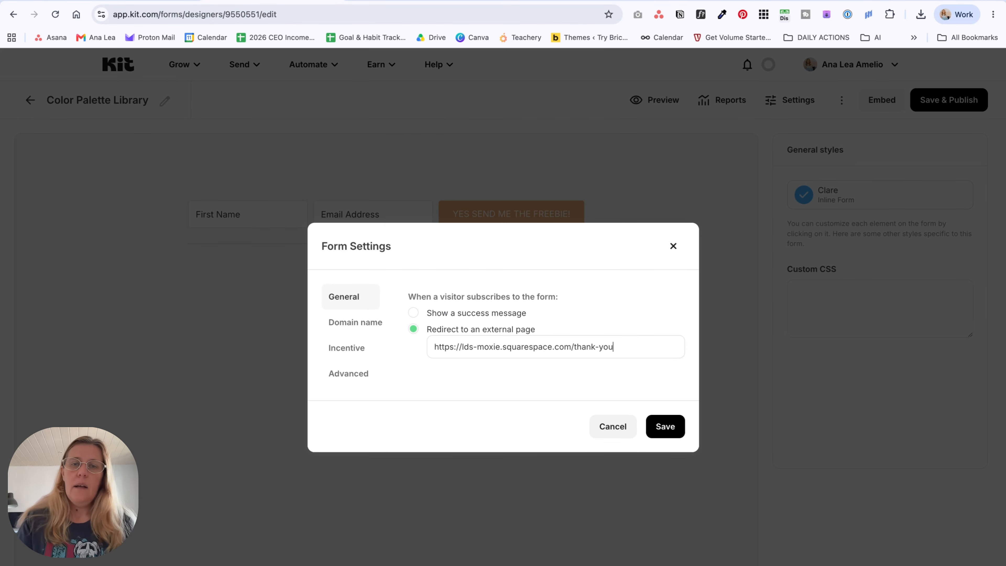
left_click(674, 429)
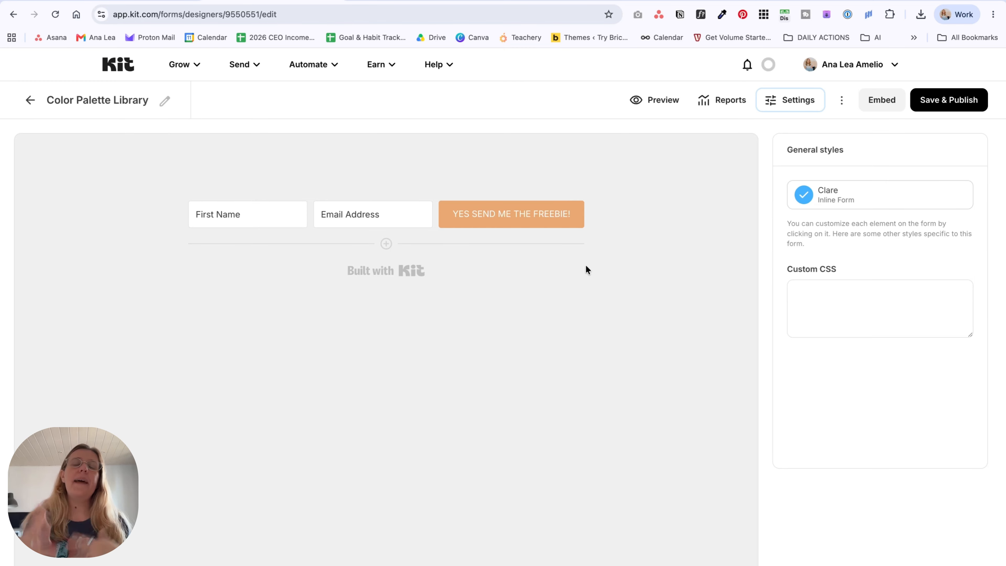
- Switch to Squarespace and look through the Purchase Thank You Page's header and next-steps sections
left_click(158, 0)
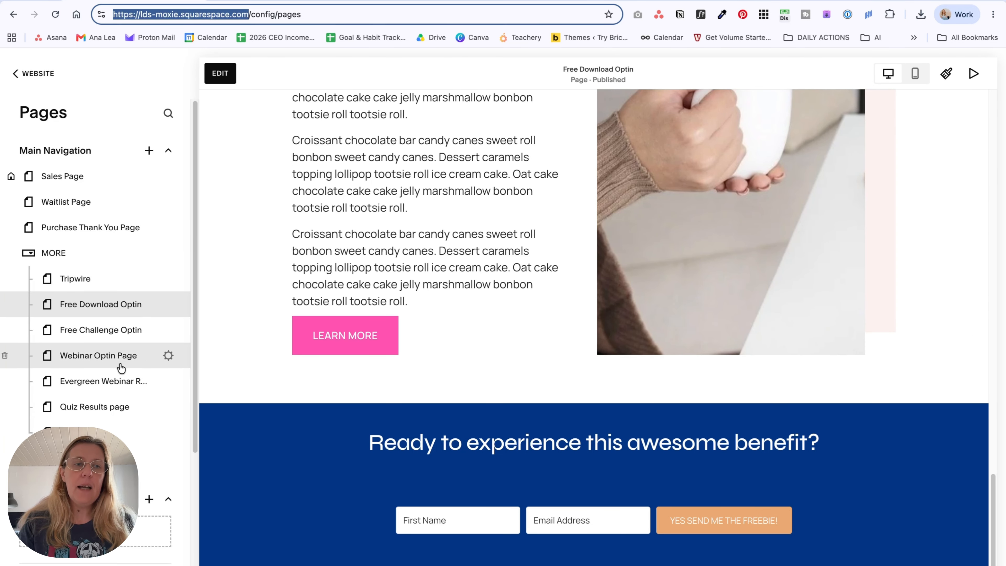
left_click(107, 230)
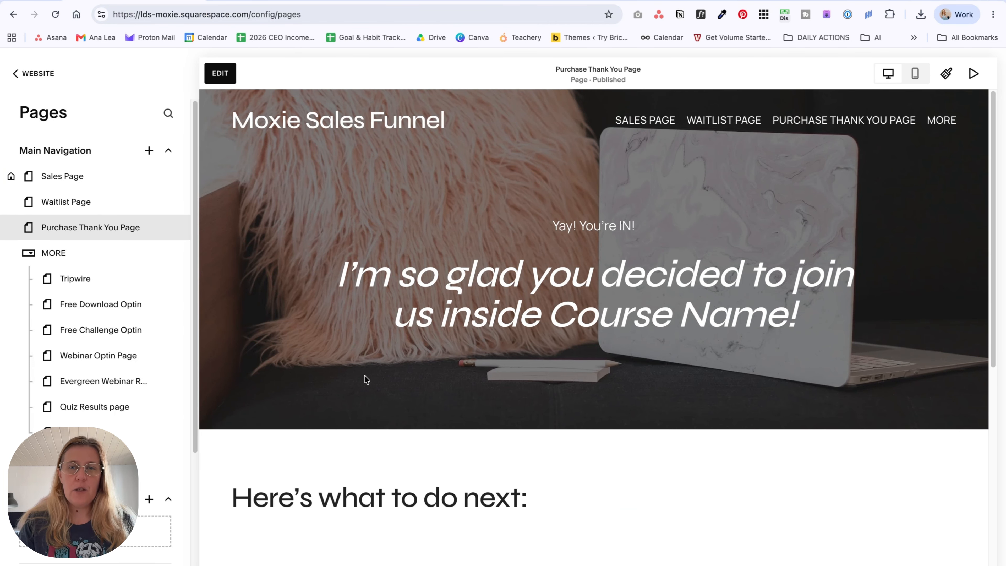
scroll(665, 296, "down", 2)
scroll(665, 298, "down", 7)
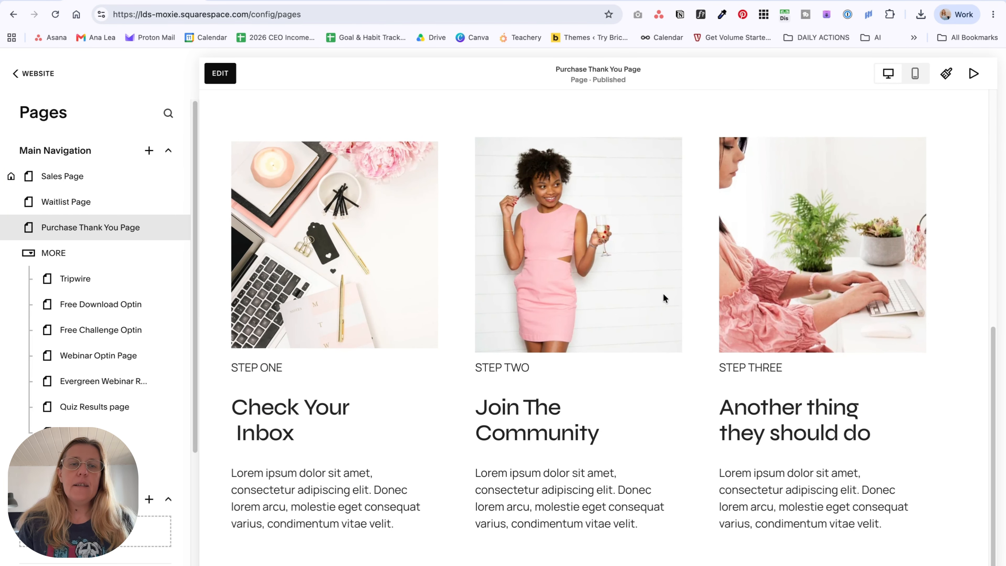
scroll(415, 377, "up", 9)
scroll(414, 376, "down", 7)
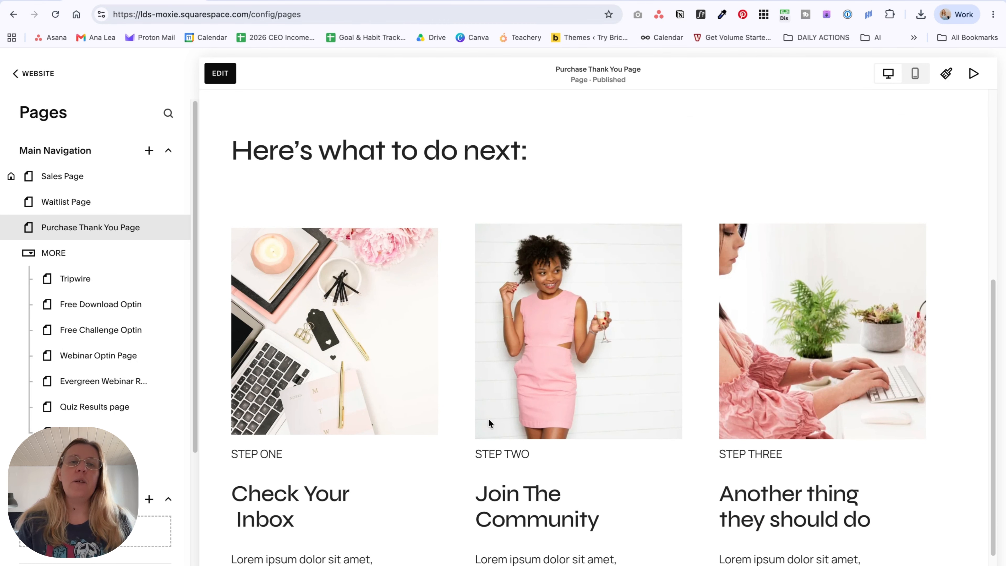
scroll(361, 463, "down", 2)
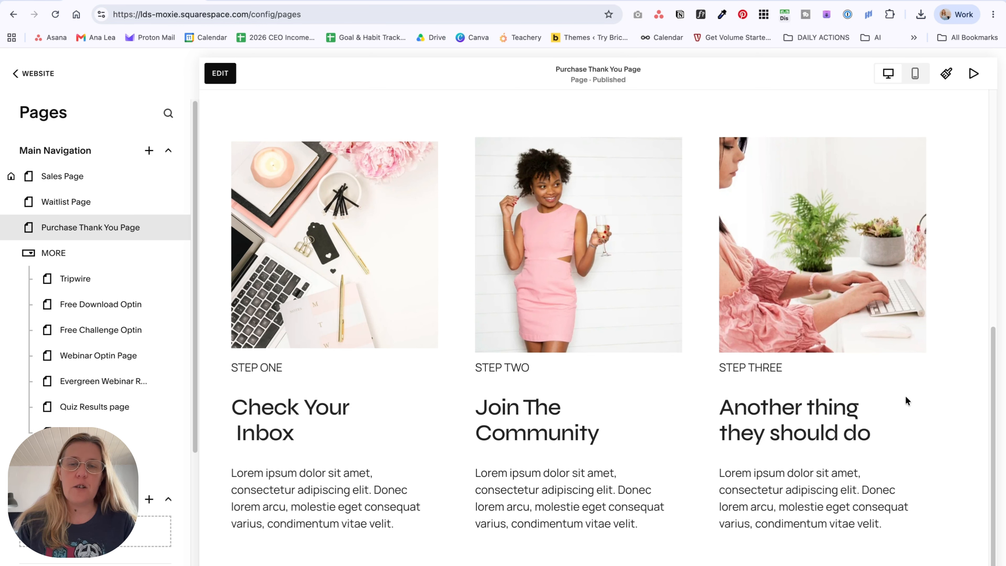
scroll(690, 311, "up", 10)
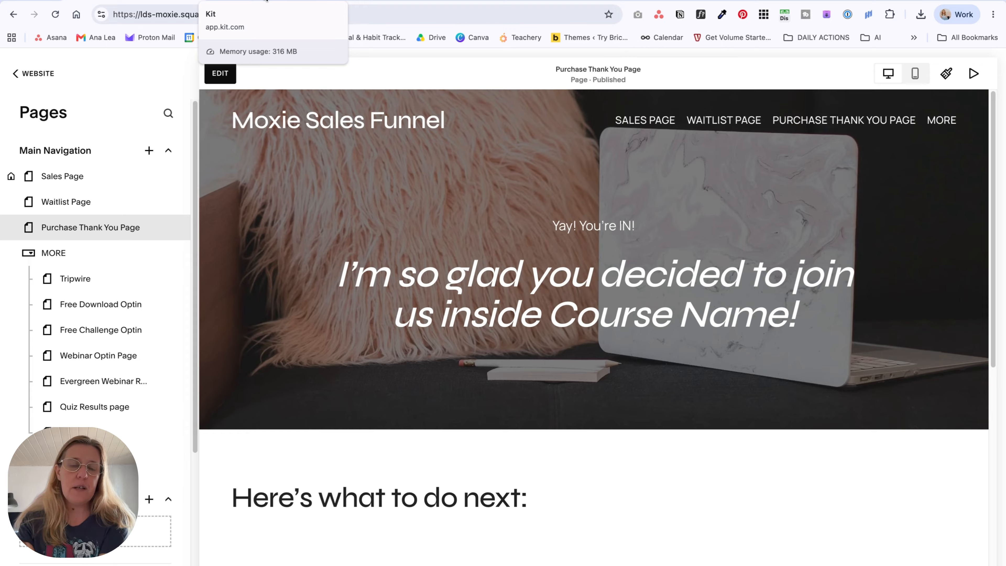
- Switch back to Kit and save and publish the Color Palette Library form
left_click(266, 1)
left_click(964, 102)
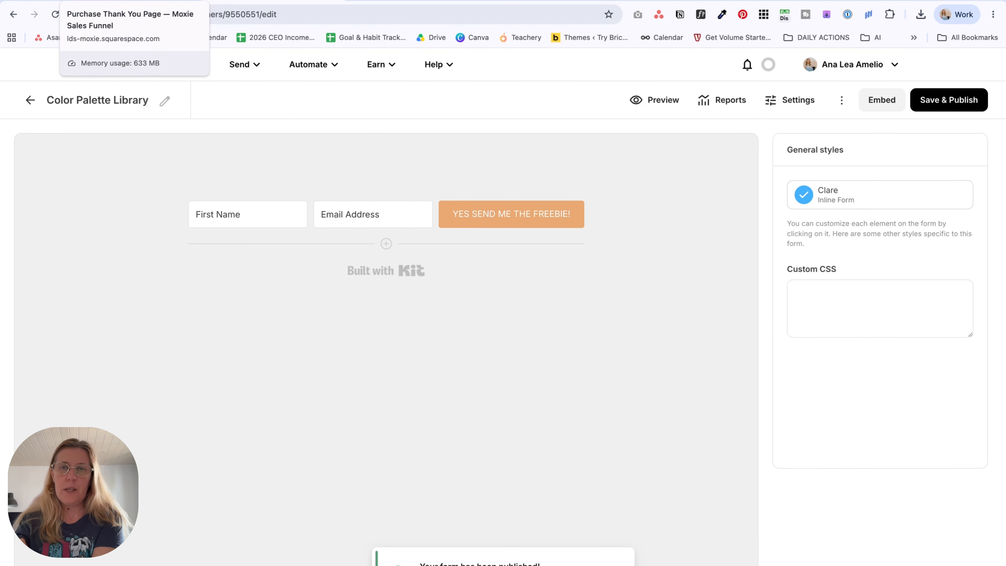
- On the live Squarespace free-download-optin page, fill in the subscriber's first name and email address and submit the opt-in form
left_click(131, 1)
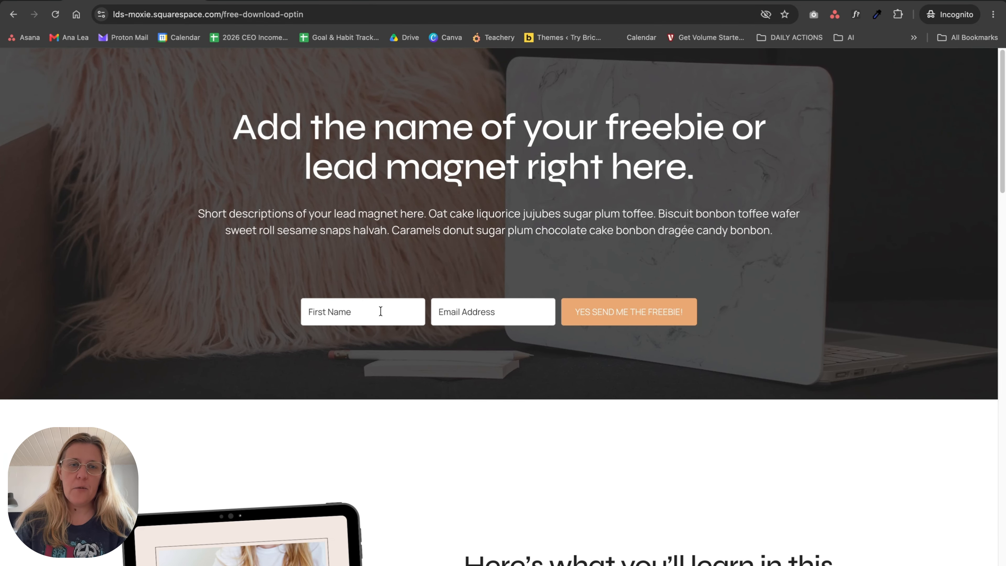
type("Ana L")
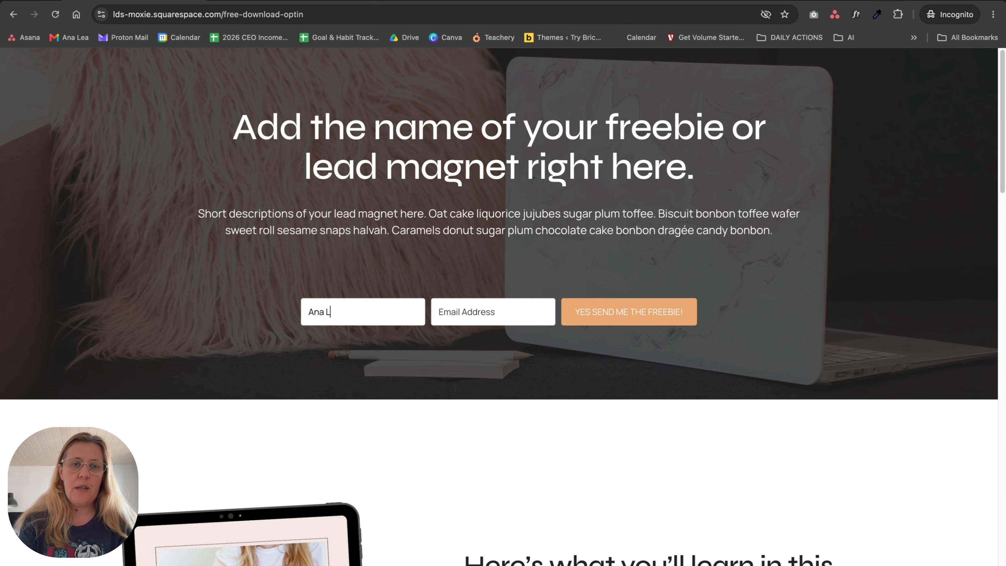
type("ea")
key("Tab")
key("super+v")
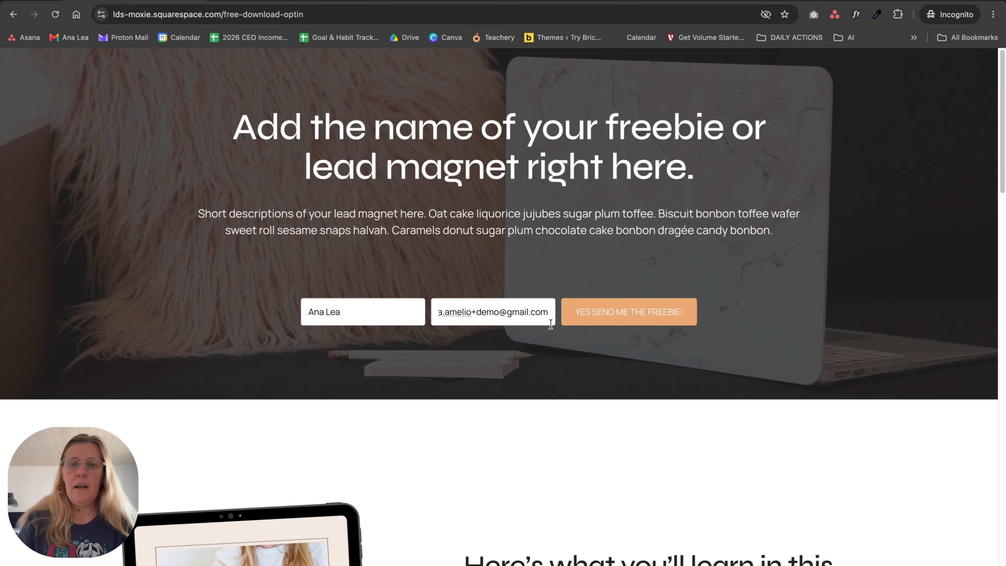
left_click(624, 316)
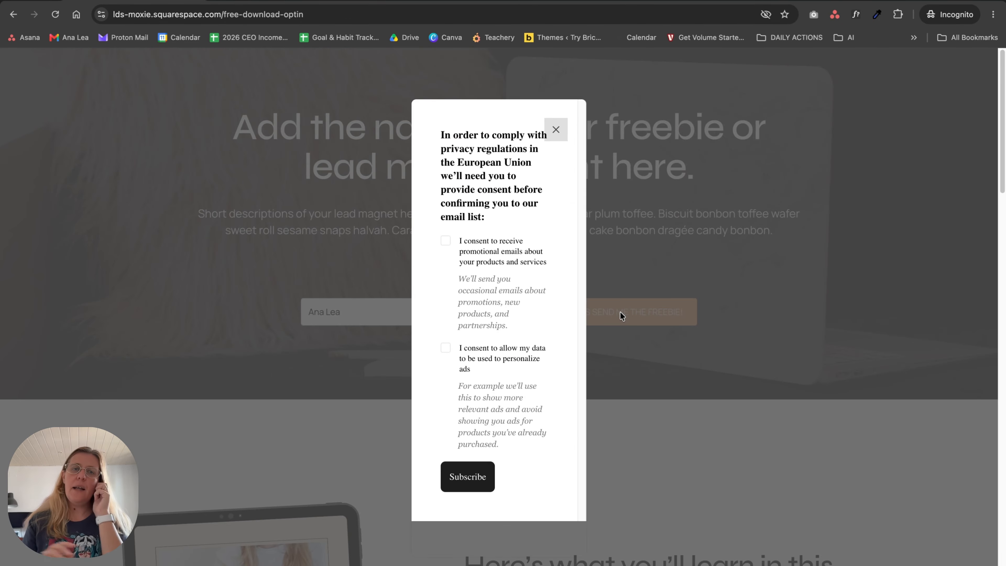
- Consent to promotional emails and to data use for personalized ads, and complete the subscription
left_click(446, 241)
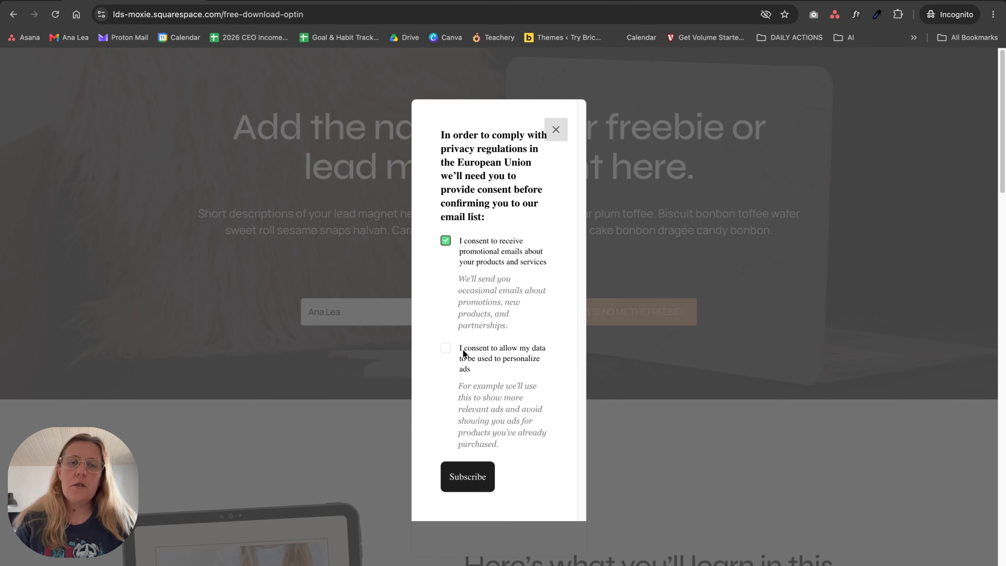
left_click(446, 349)
left_click(468, 490)
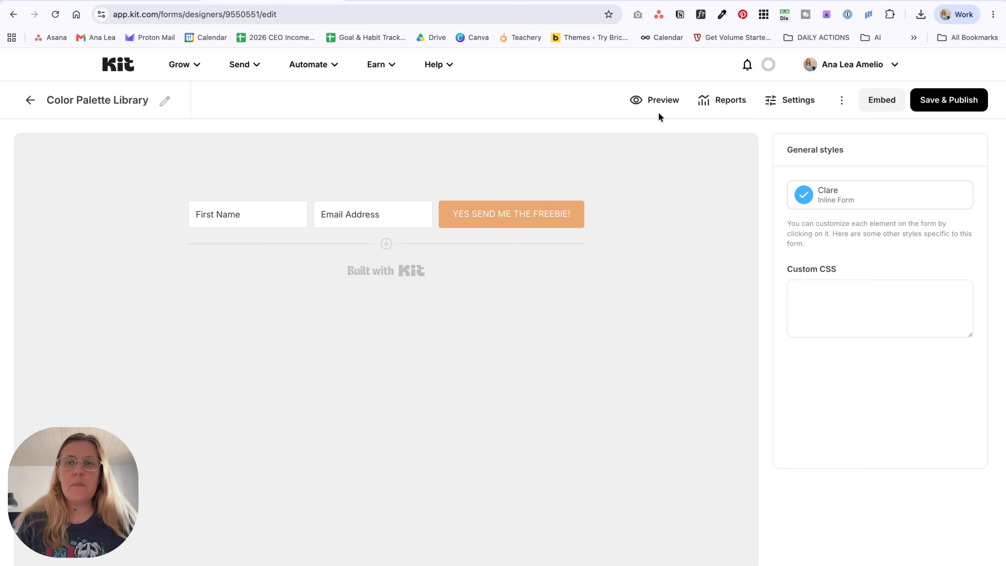
- Switch back to Kit and open the Color Palette Library form's reports to check its visitors and subscribers
left_click(731, 101)
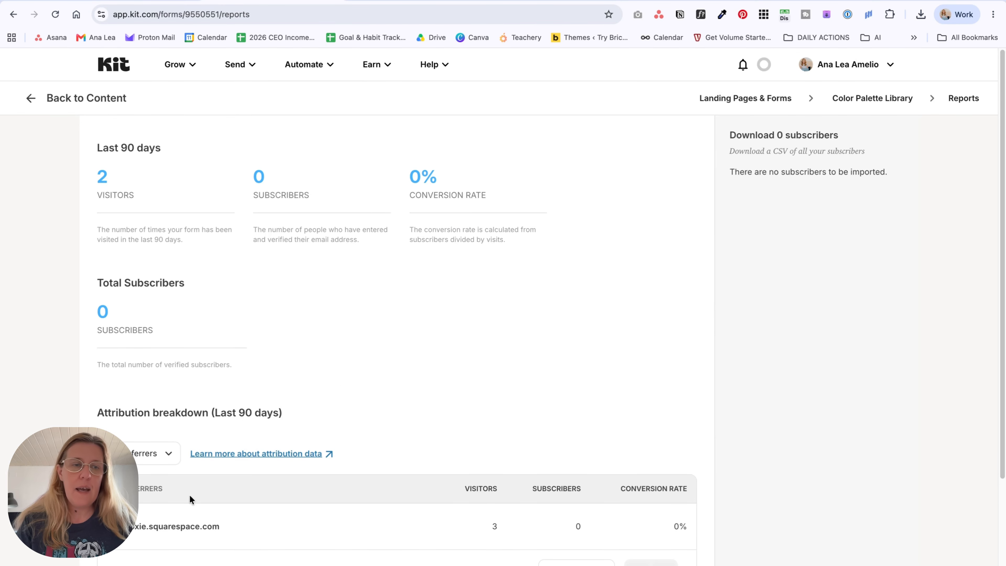